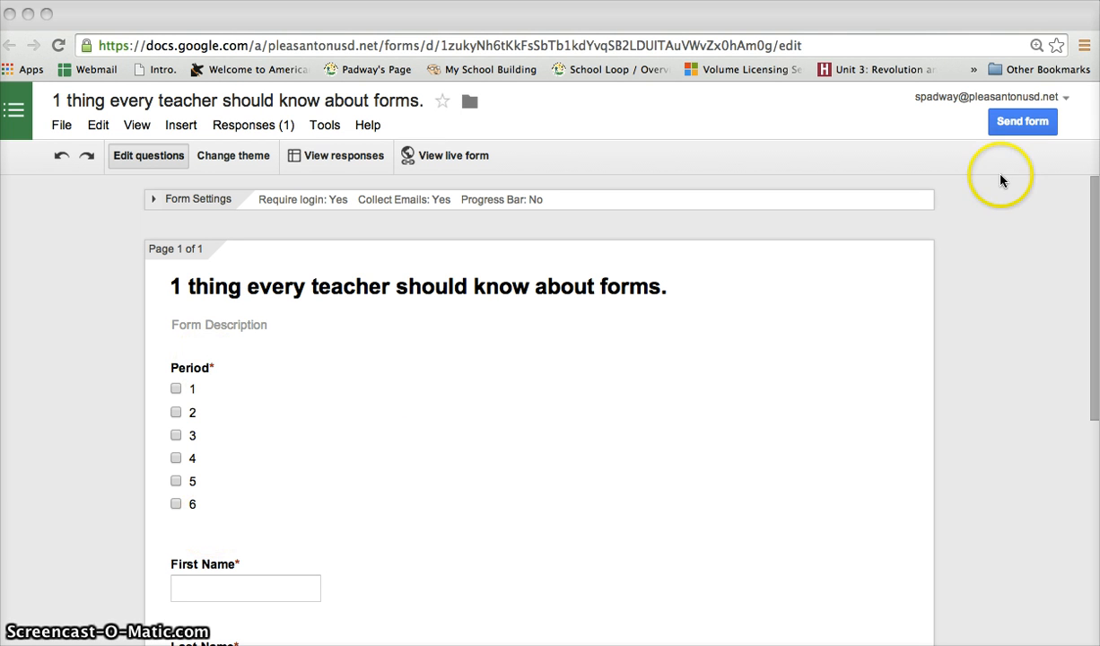
# Step: Open the form's Send form dialog and select its shareable link
pyautogui.click(1018, 133)
pyautogui.click(1019, 131)
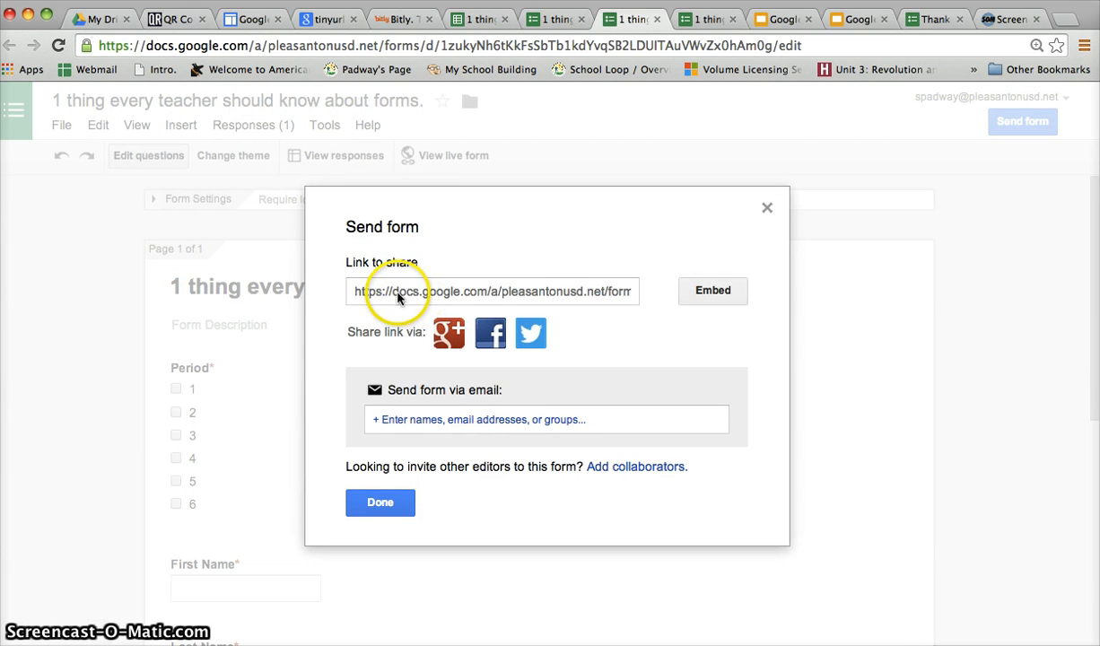
pyautogui.click(393, 296)
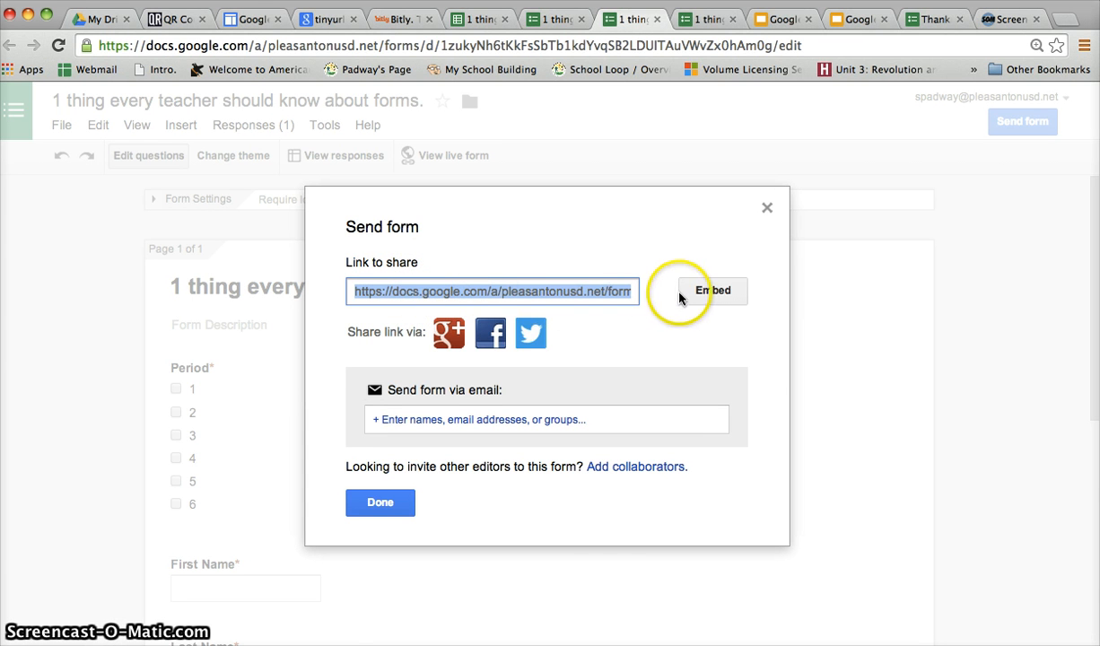
# Step: View the form's embed code, then reopen Send form with the email recipients box active
pyautogui.click(713, 291)
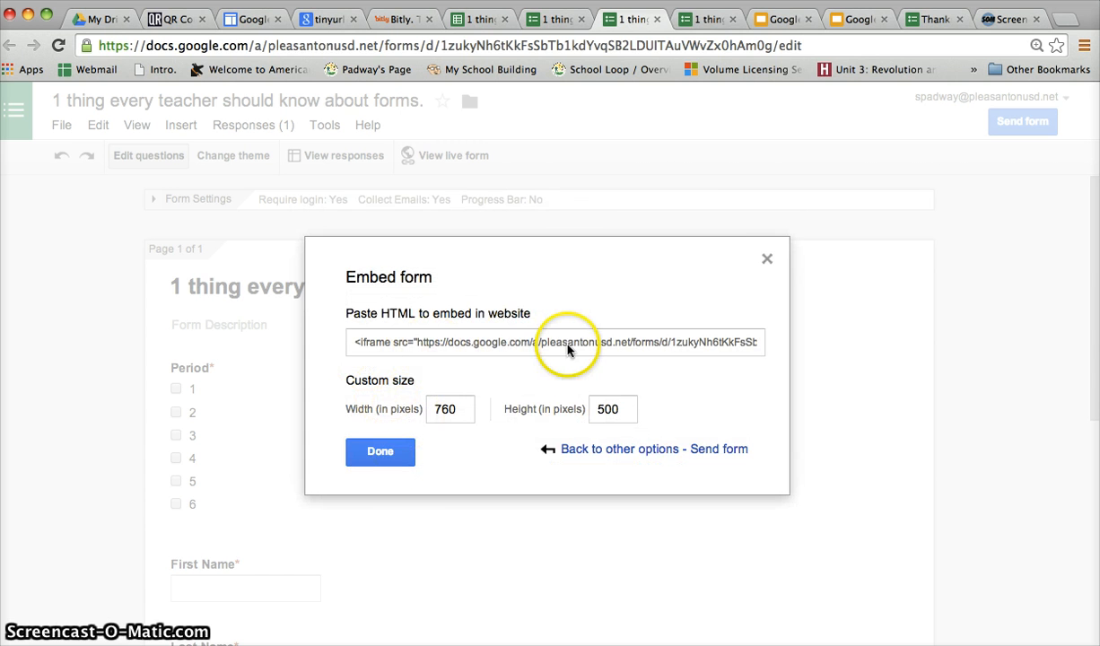
pyautogui.click(768, 259)
pyautogui.click(1023, 120)
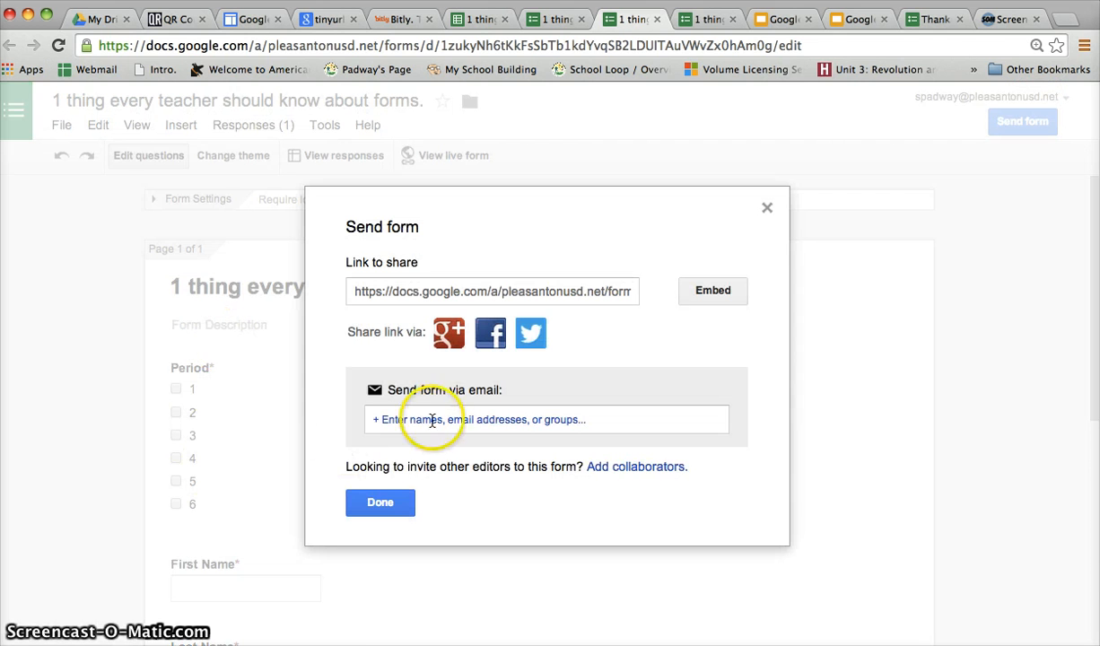
pyautogui.click(432, 420)
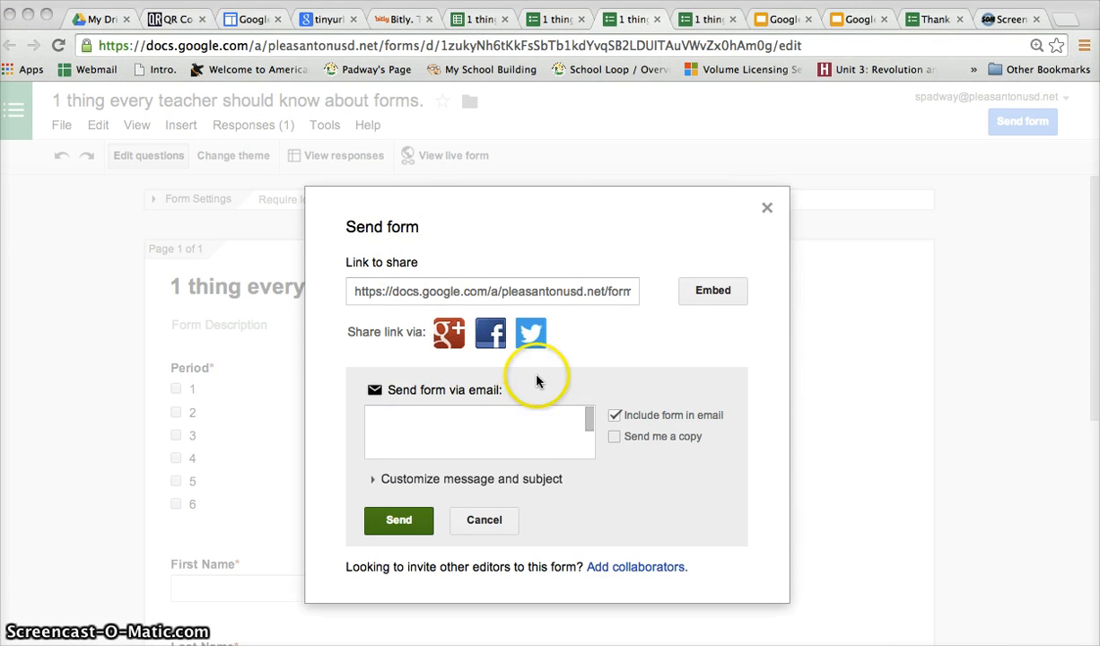
# Step: Select cells B2:B25 of the Username column in the responses sheet, then return to the form
pyautogui.click(477, 20)
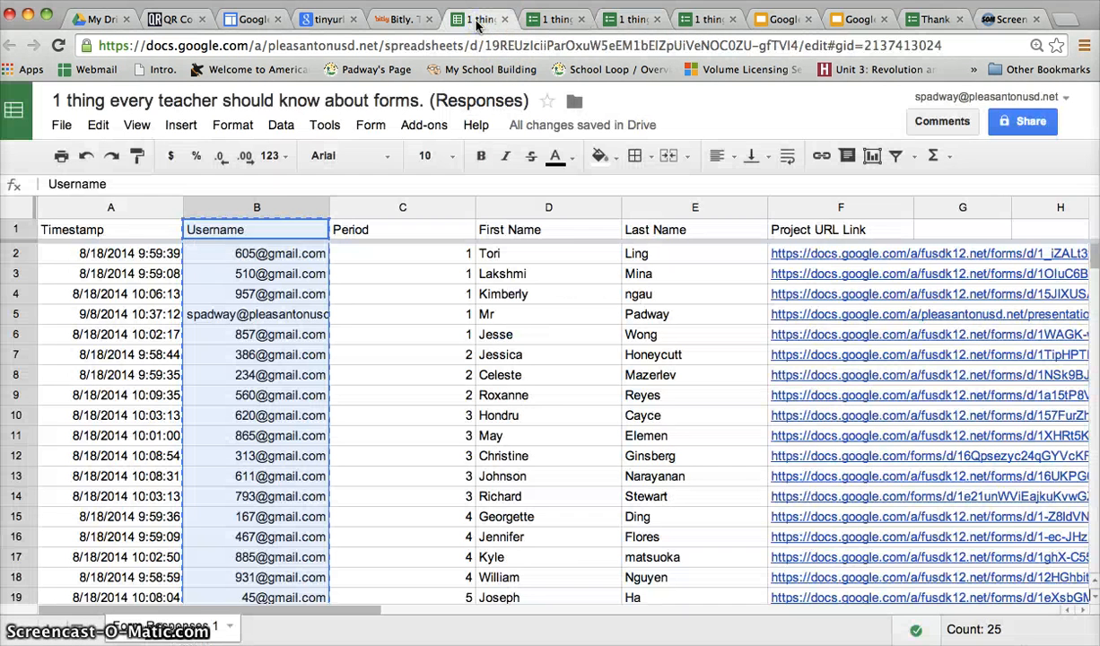
pyautogui.click(257, 252)
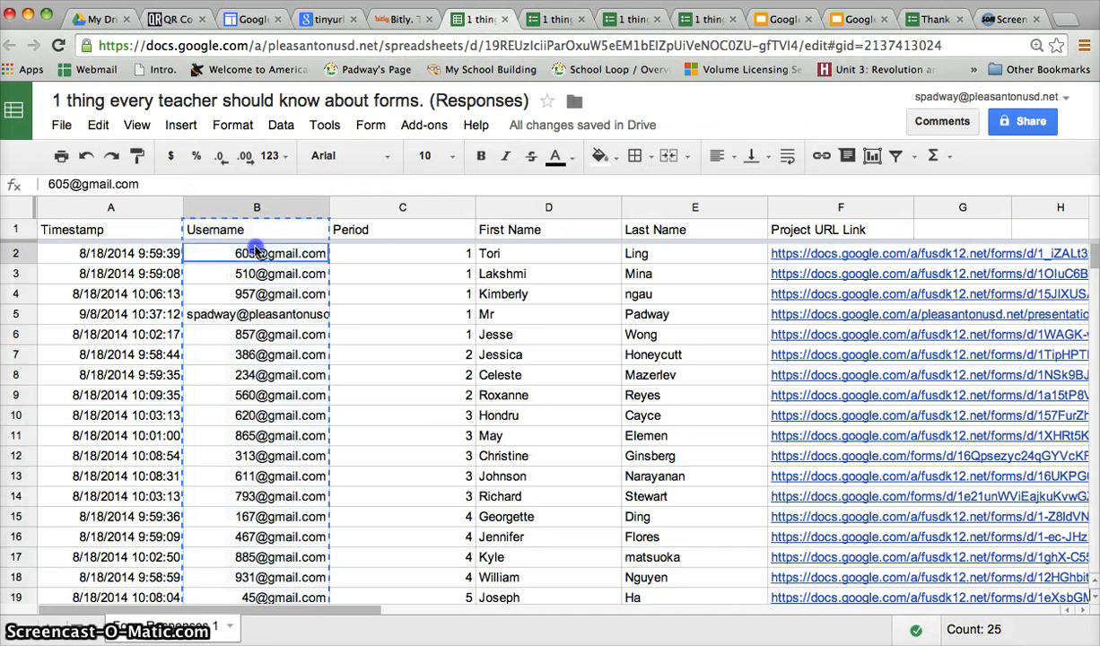
pyautogui.scroll(-3, 257, 253)
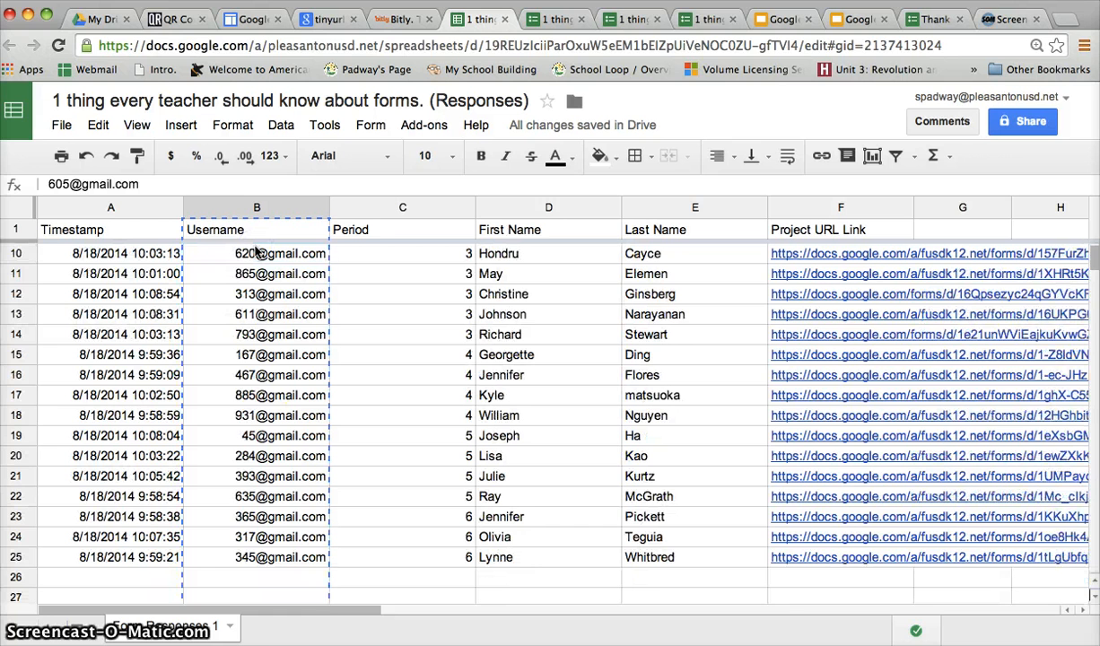
pyautogui.keyDown('shift'); pyautogui.click(260, 557); pyautogui.keyUp('shift')
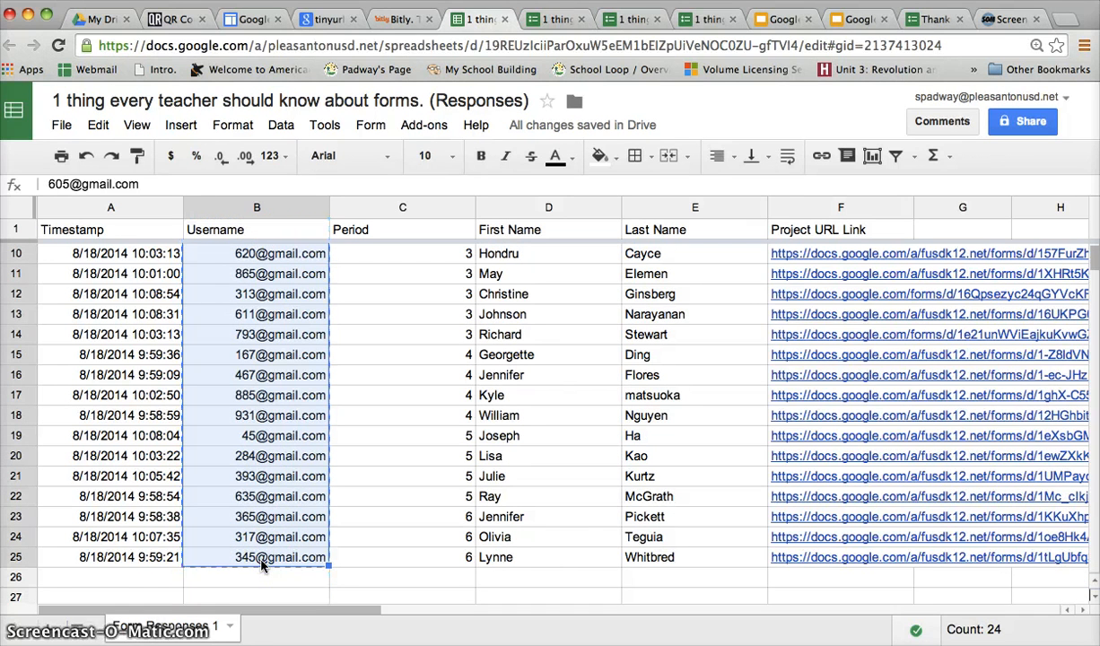
pyautogui.click(614, 19)
# Step: Paste the copied student addresses into the email recipients box and review them
pyautogui.press('super+v')
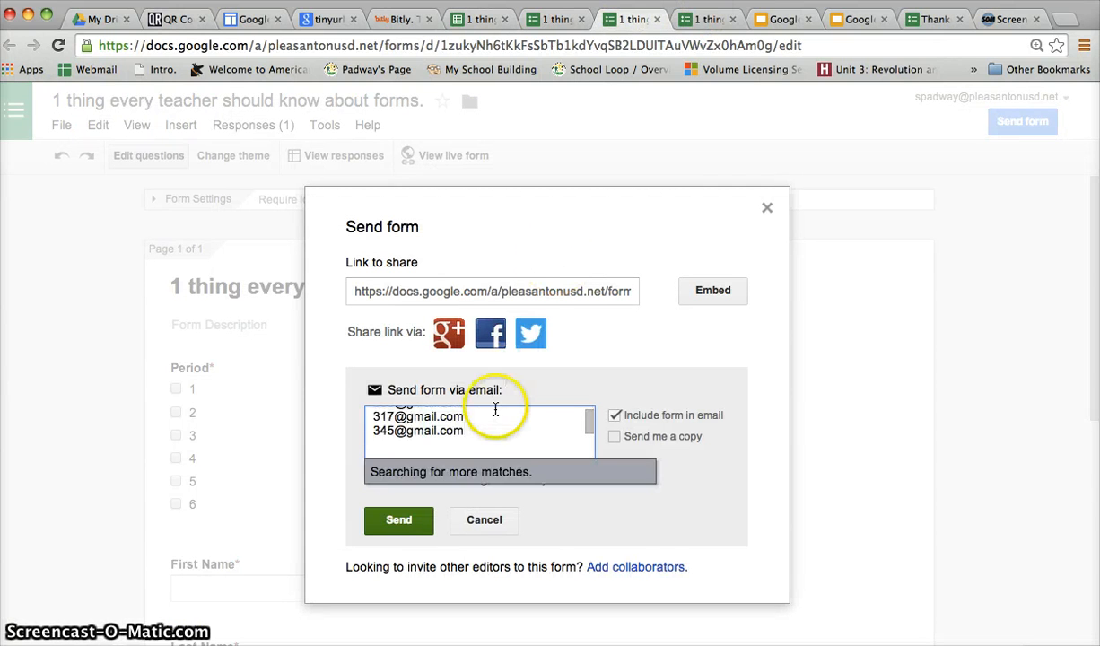
pyautogui.scroll(-5, 488, 434)
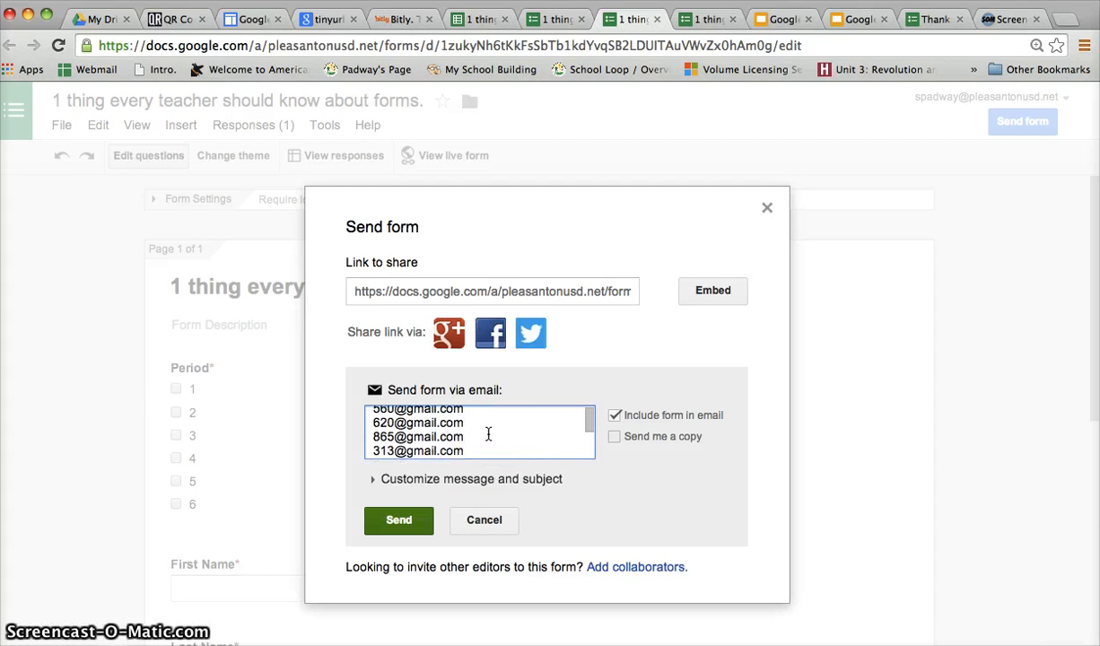
pyautogui.click(537, 424)
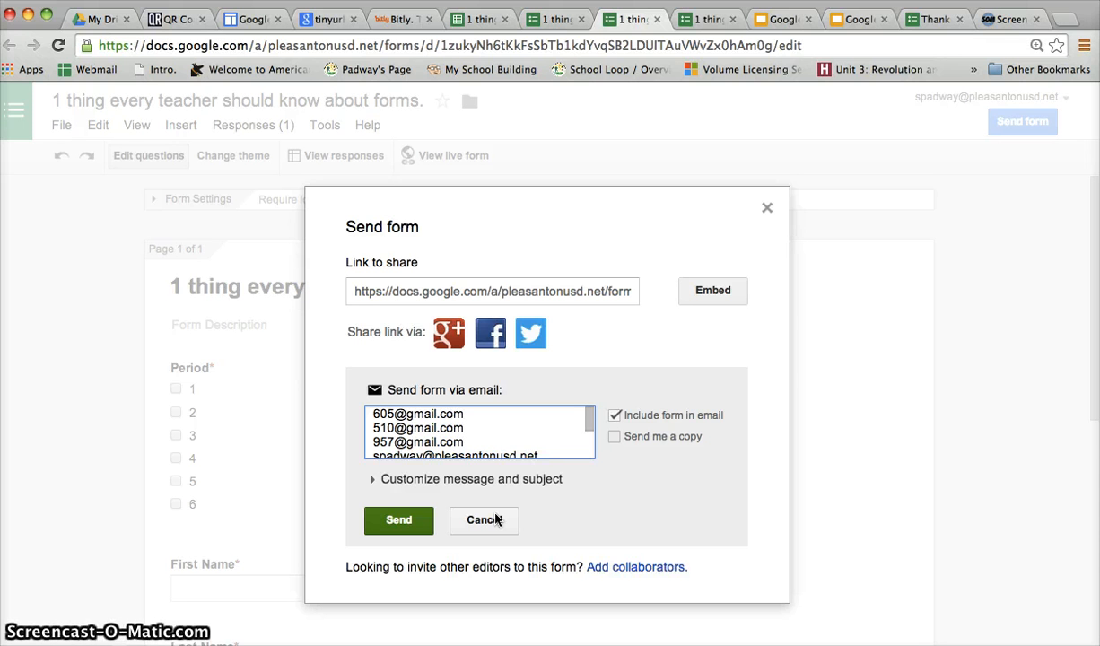
# Step: Cancel the email without sending, close Send form, and open the live form
pyautogui.click(446, 294)
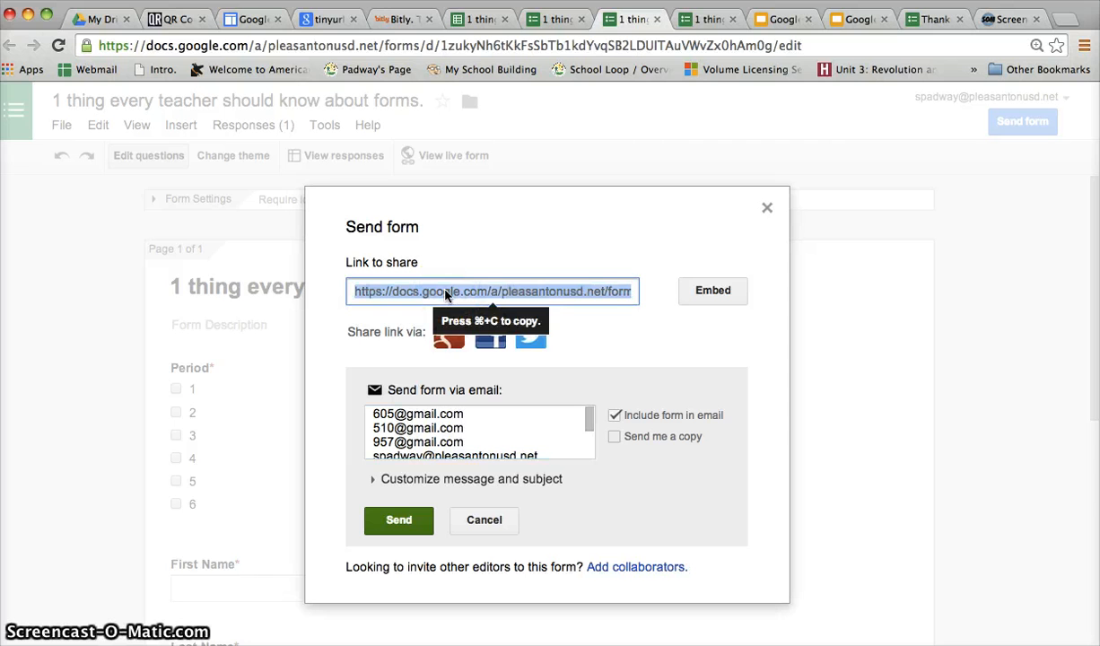
pyautogui.click(480, 520)
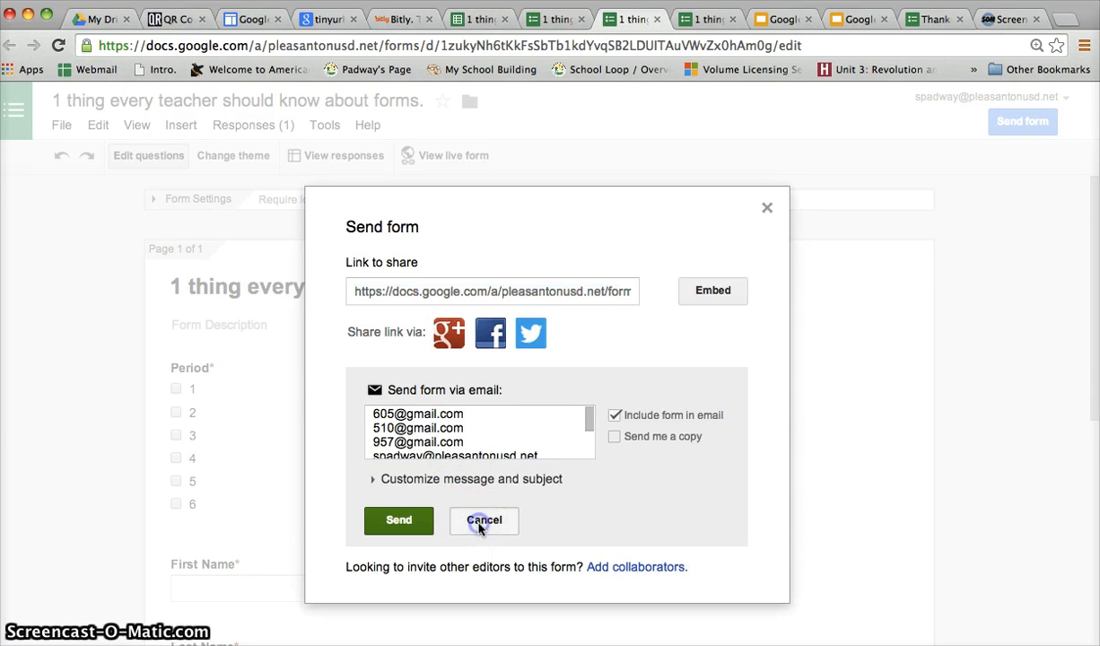
pyautogui.click(381, 504)
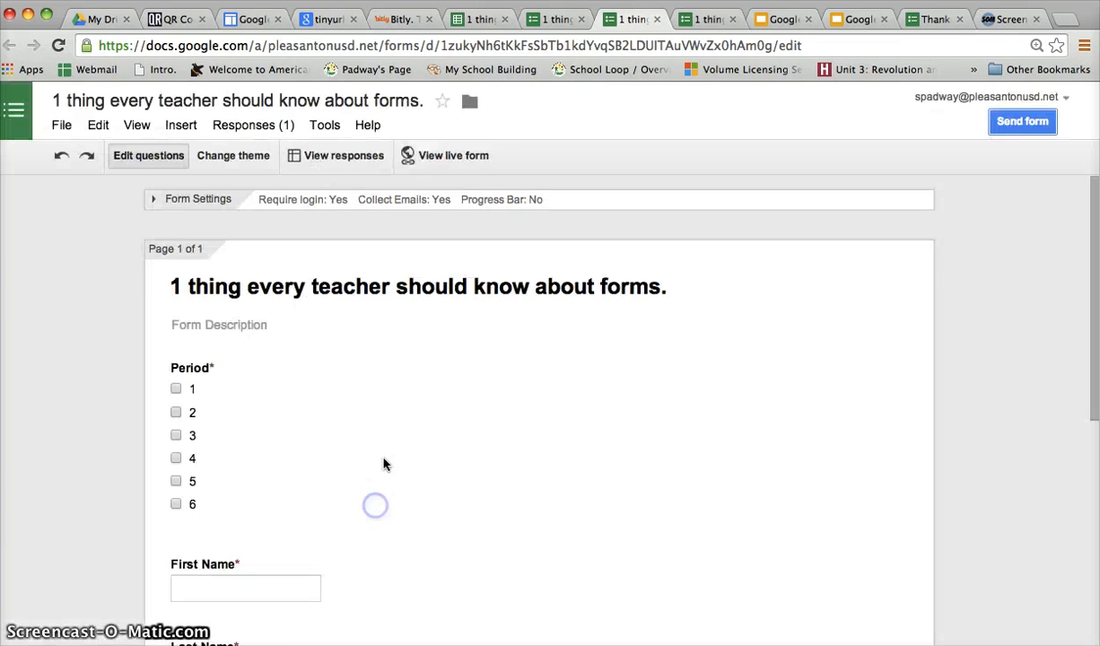
pyautogui.click(451, 155)
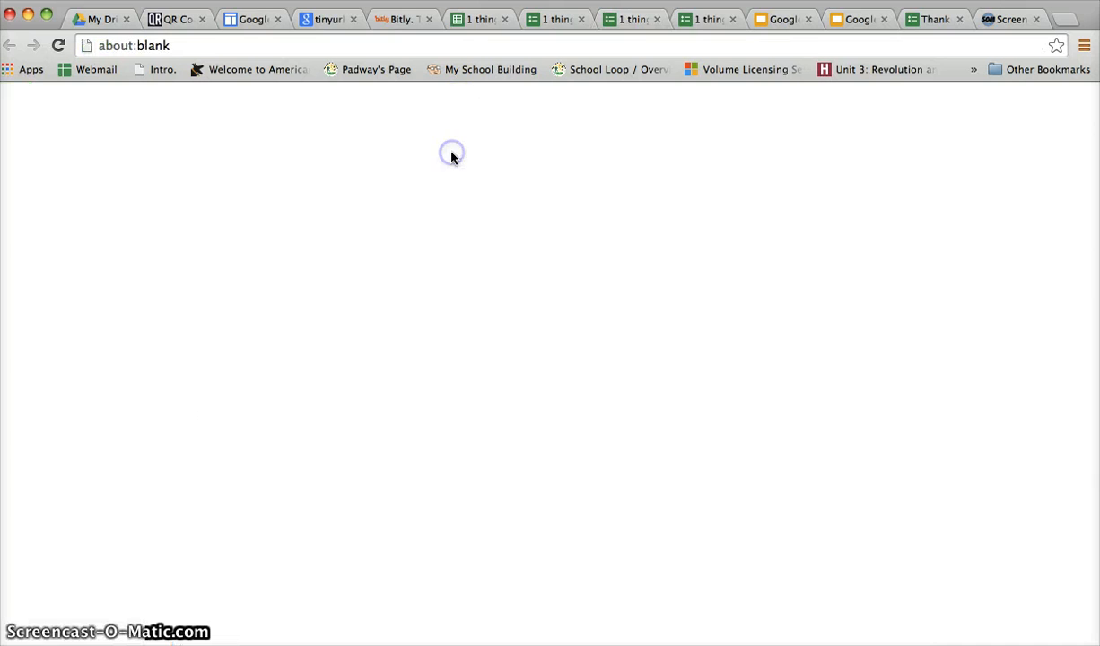
# Step: Select the live form's URL in the address bar and switch to Bitly
pyautogui.click(363, 44)
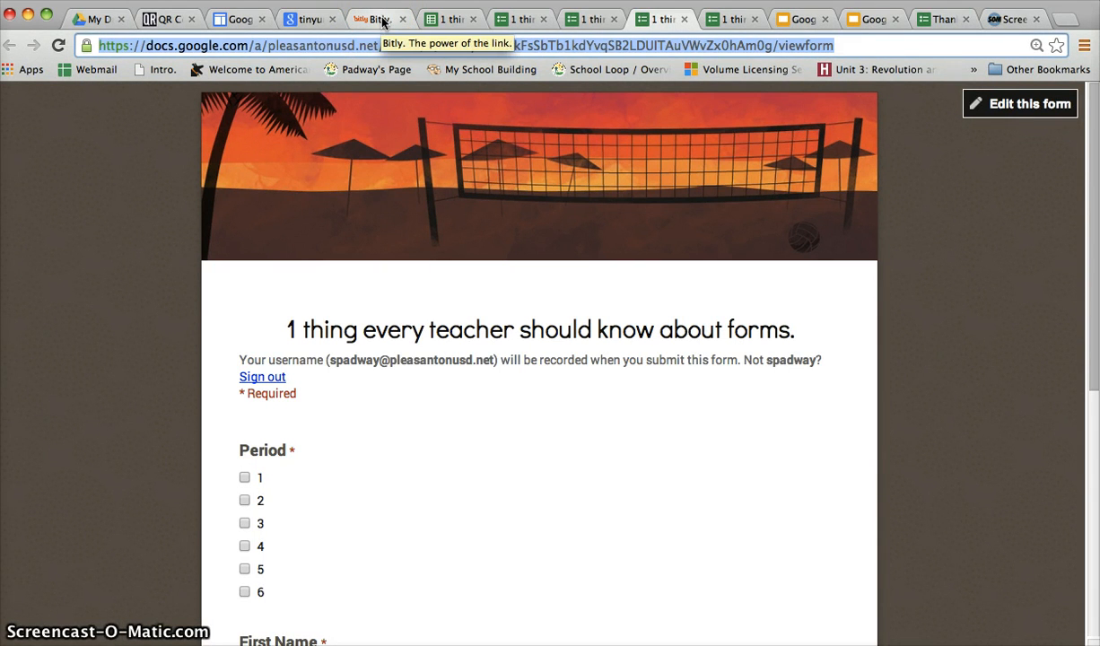
pyautogui.click(381, 22)
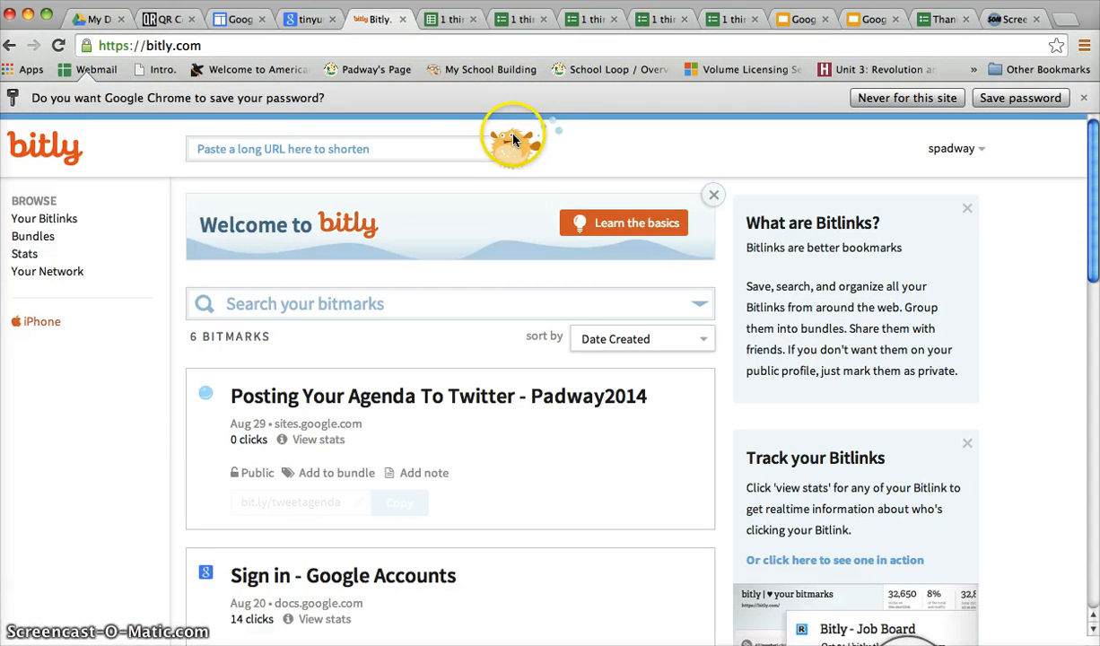
# Step: Dismiss the password prompt and try pasting the form address into Bitly's shortening box
pyautogui.click(1030, 97)
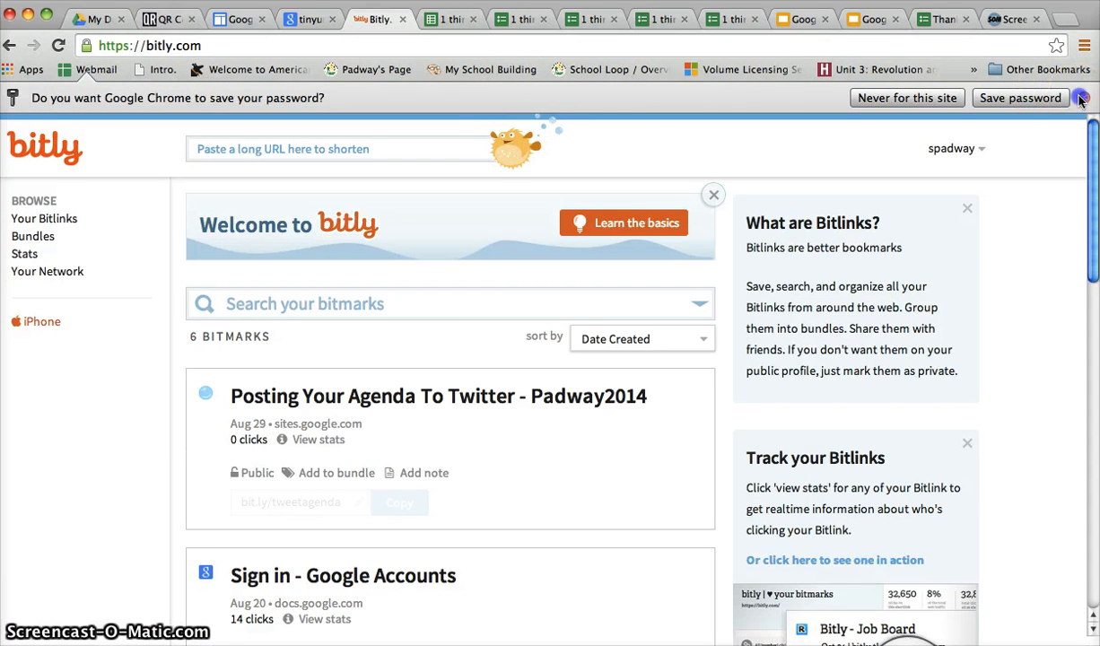
pyautogui.click(385, 119)
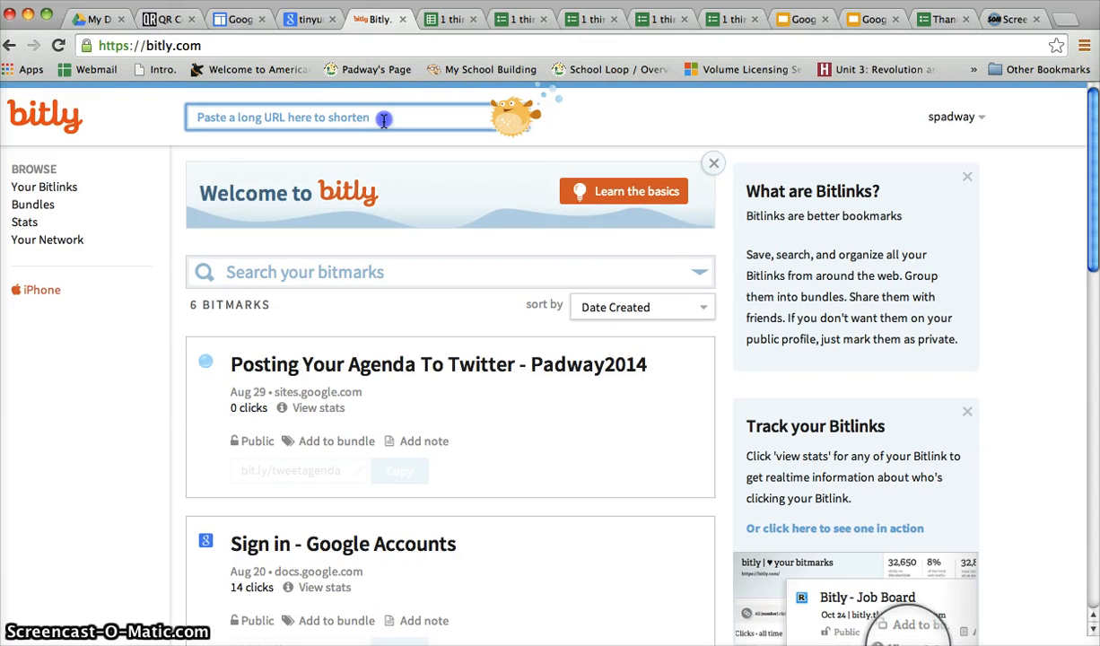
pyautogui.press('super+v')
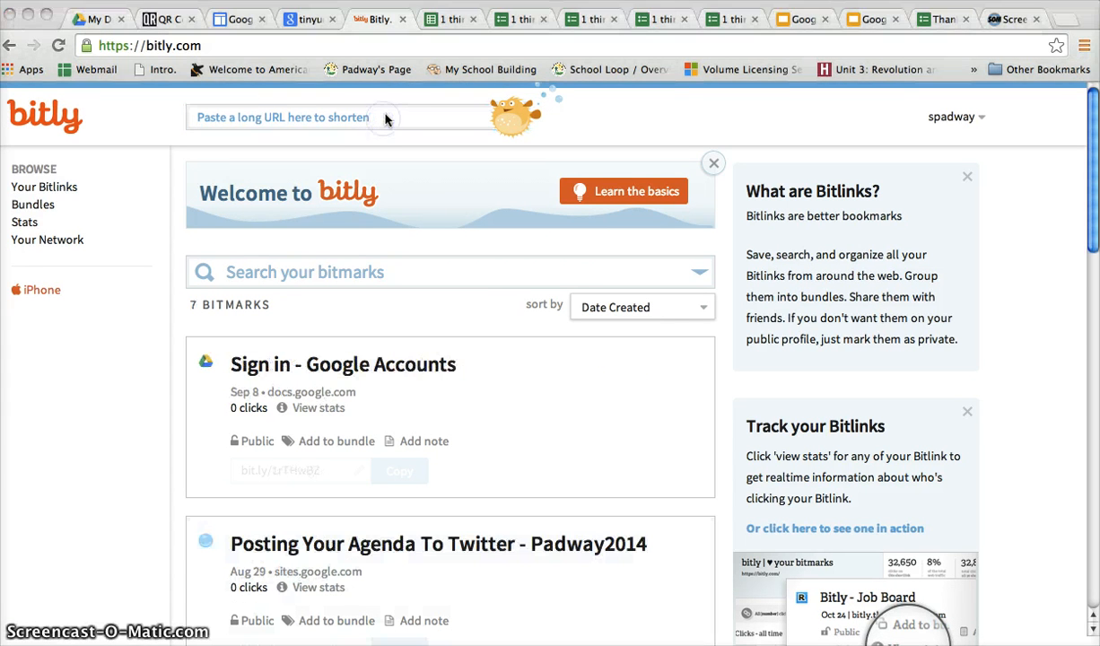
pyautogui.click(357, 117)
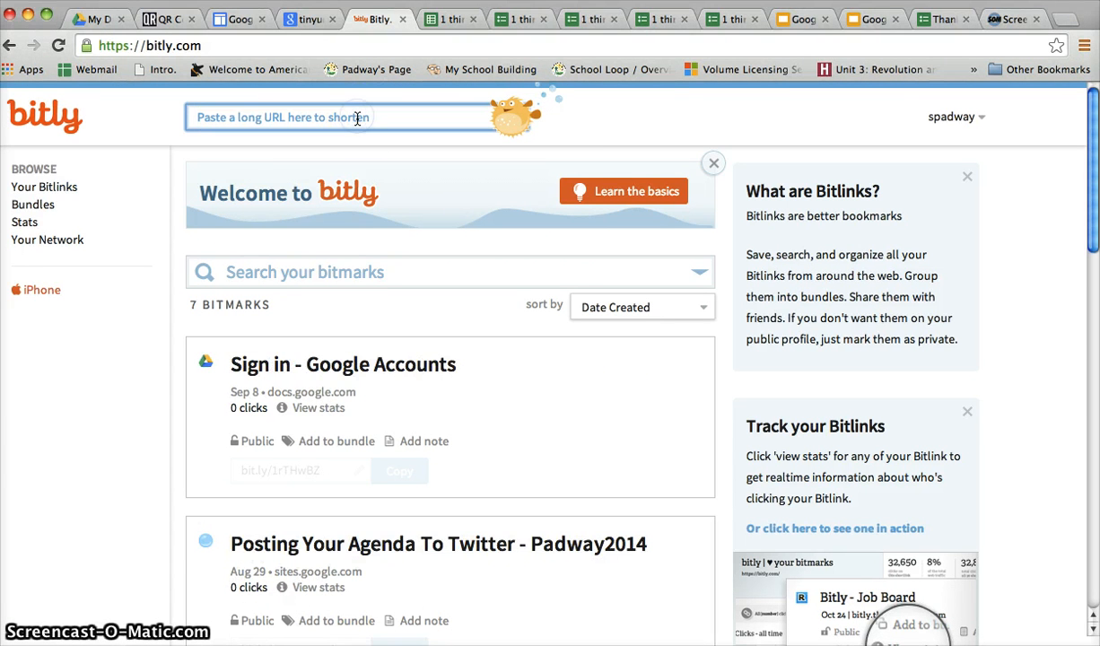
pyautogui.write('http://bit.ly/1rTHwBZ')
pyautogui.click(453, 117)
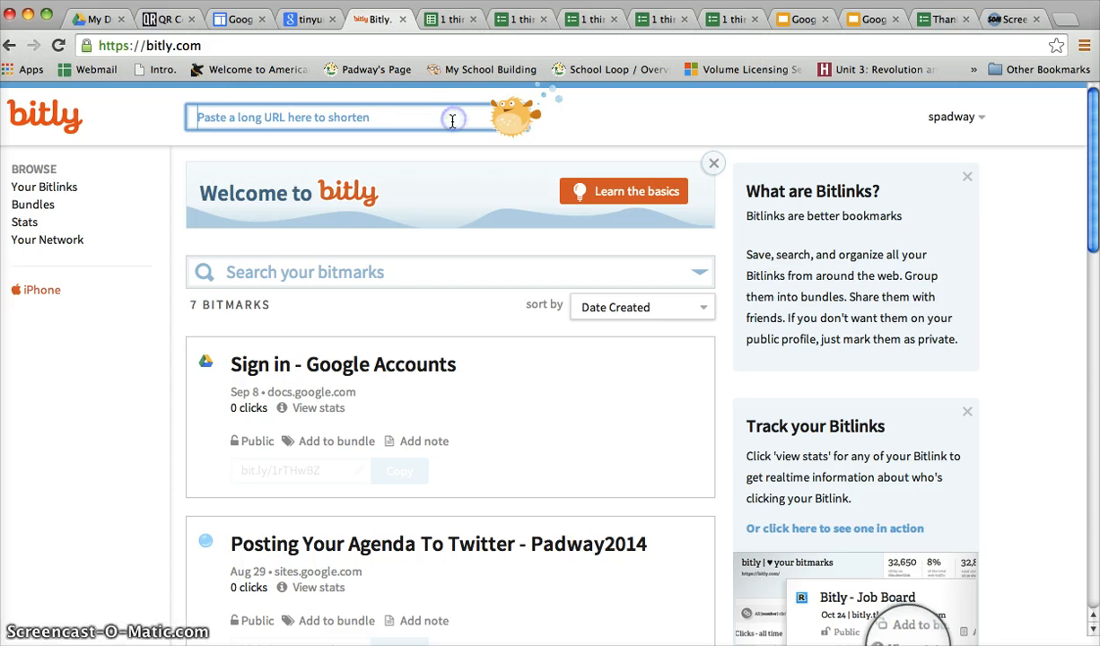
# Step: Recopy the live form's URL and paste it into Bitly to create a short link
pyautogui.click(663, 20)
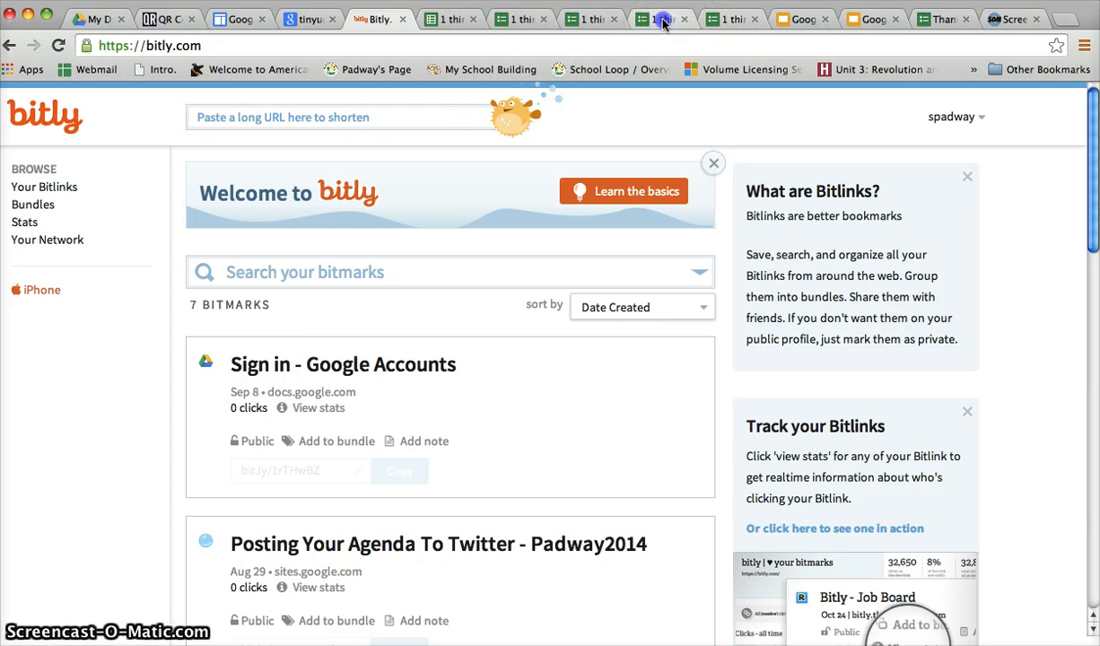
pyautogui.click(648, 43)
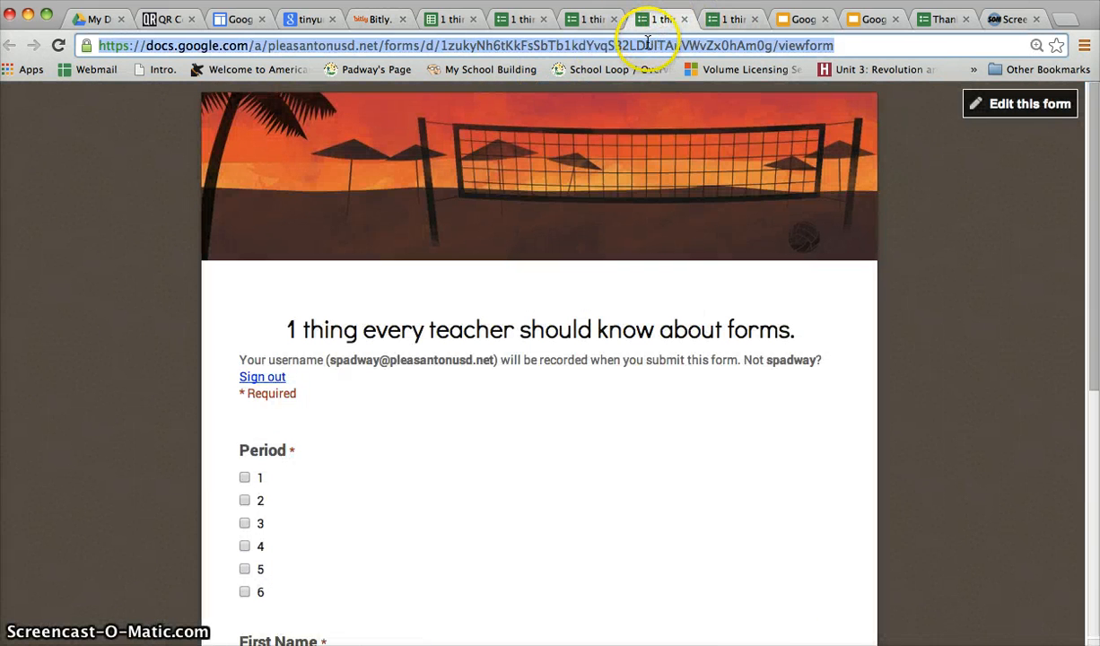
pyautogui.click(370, 19)
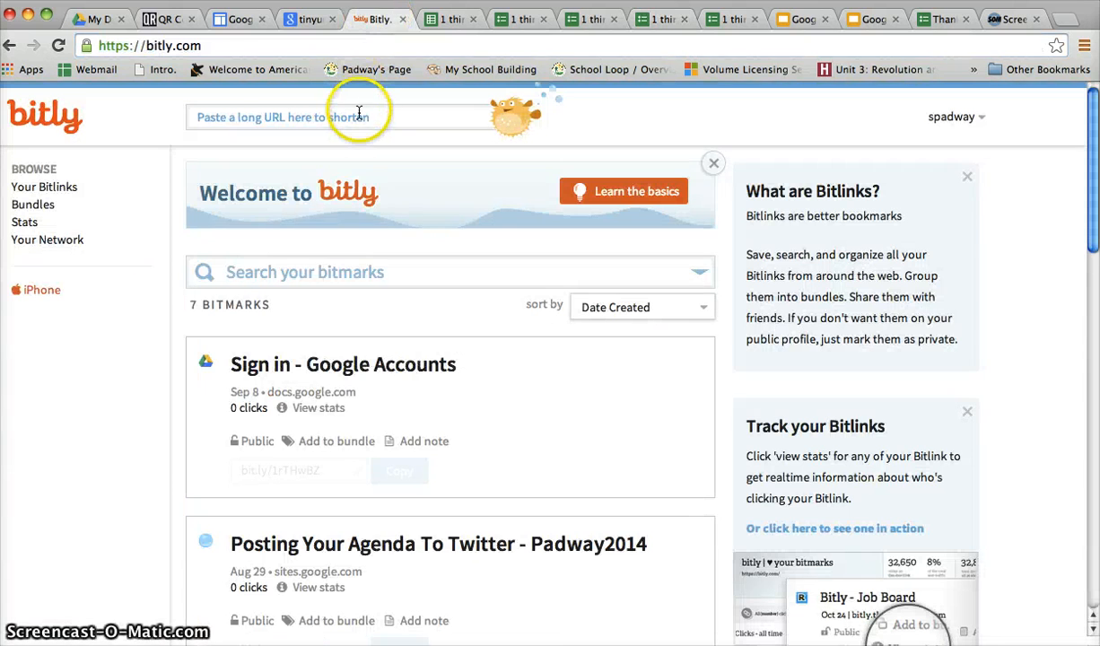
pyautogui.click(359, 113)
pyautogui.press('super+v')
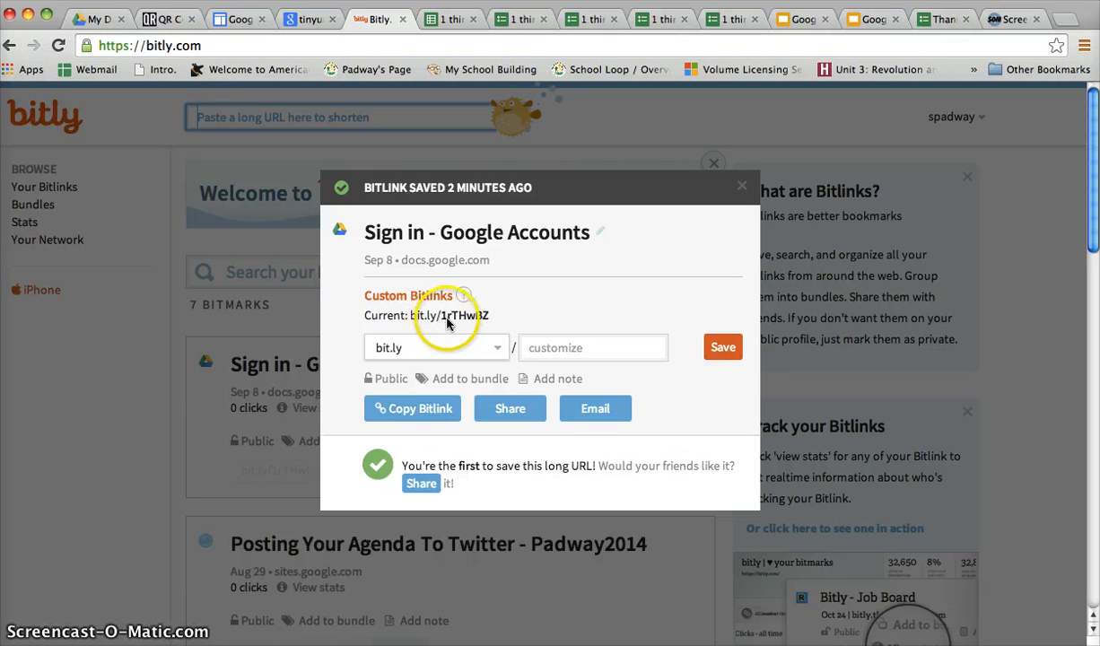
# Step: Customize the short link with 'shortform', saving it as bit.ly/shortformurl2
pyautogui.click(535, 347)
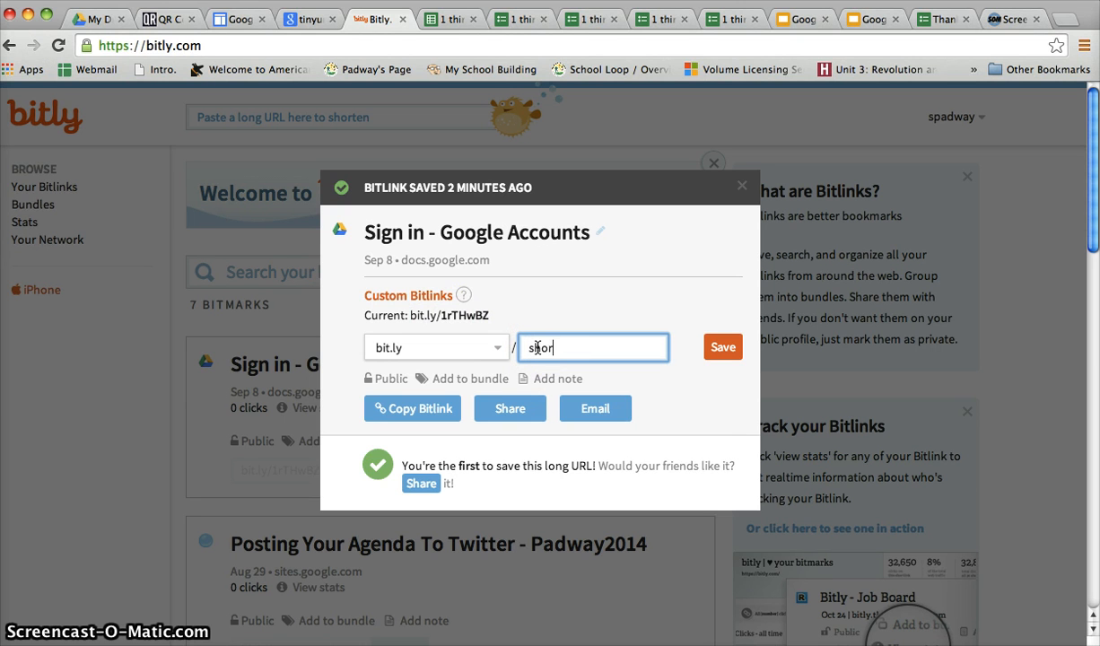
pyautogui.write('shortformurl2')
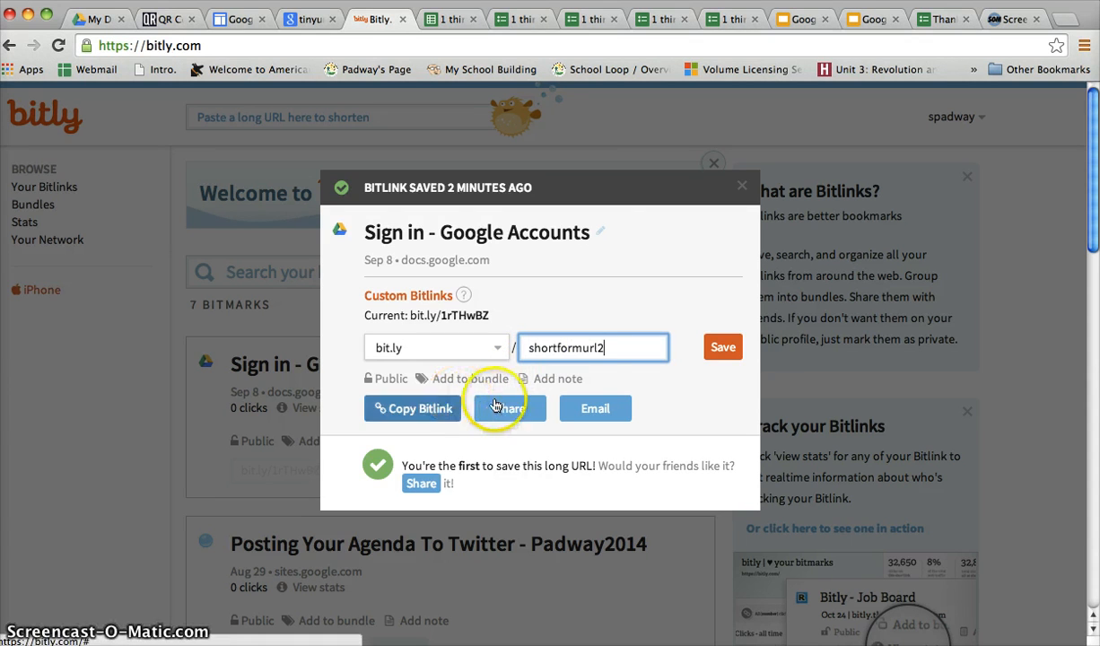
pyautogui.click(725, 347)
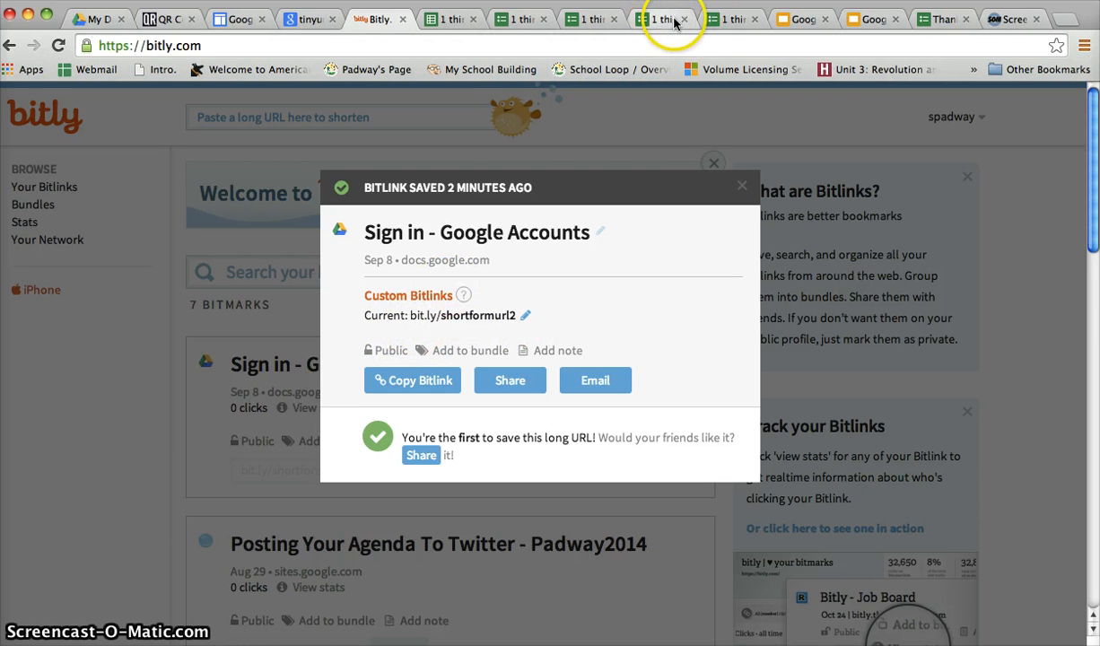
pyautogui.click(718, 20)
pyautogui.click(655, 44)
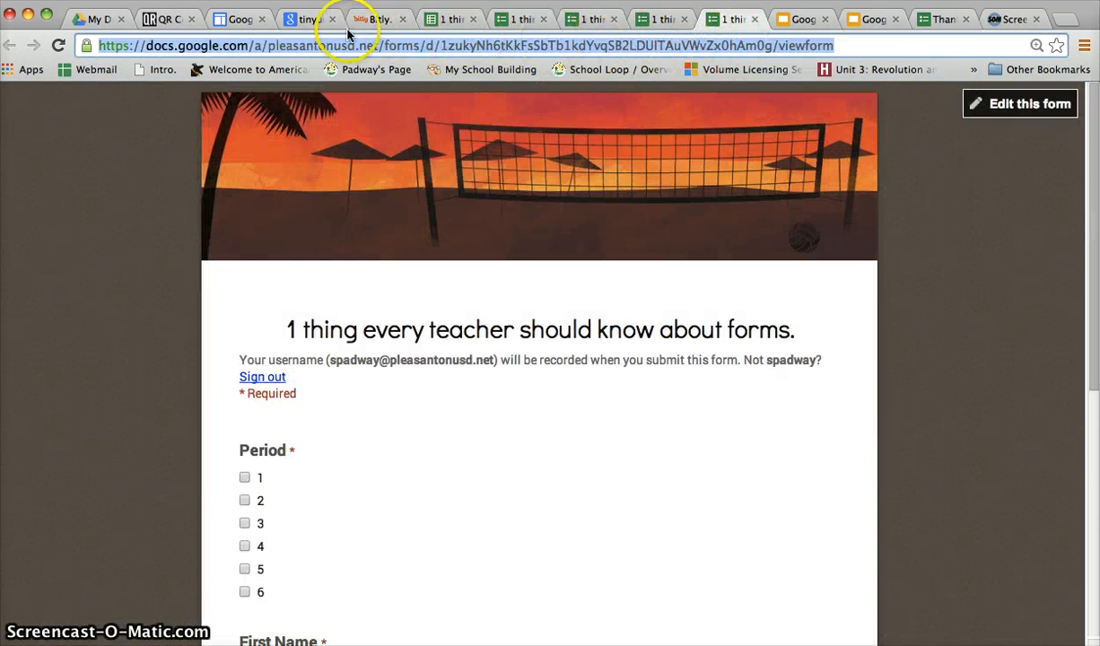
# Step: Open the QR Code Generator site from the 'qr code generator' search results
pyautogui.click(155, 10)
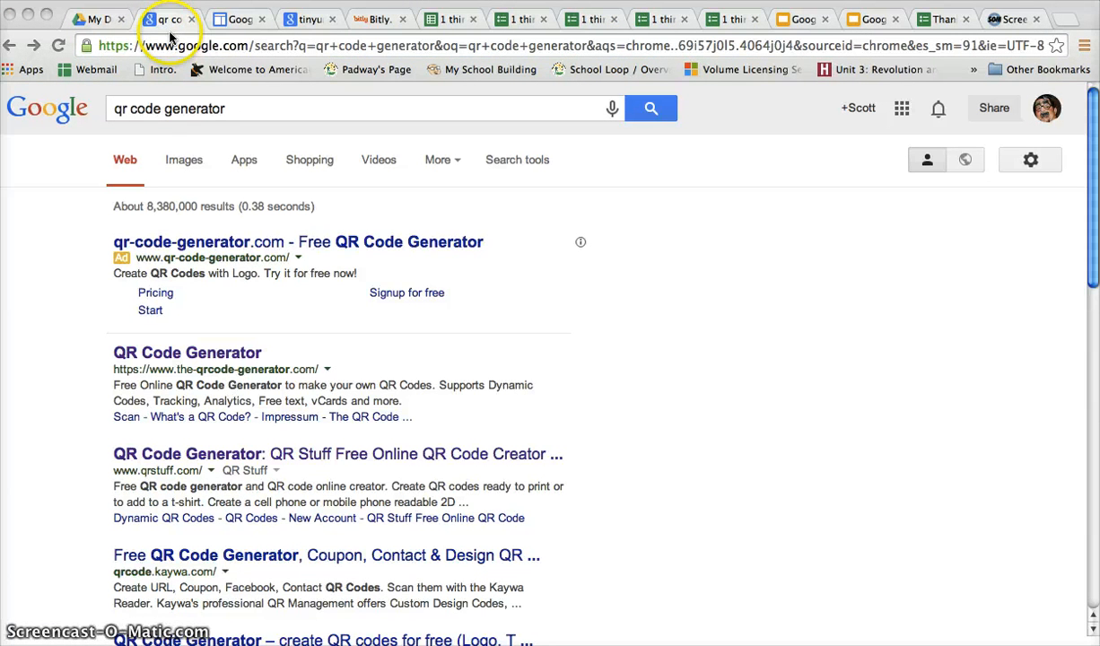
pyautogui.click(231, 356)
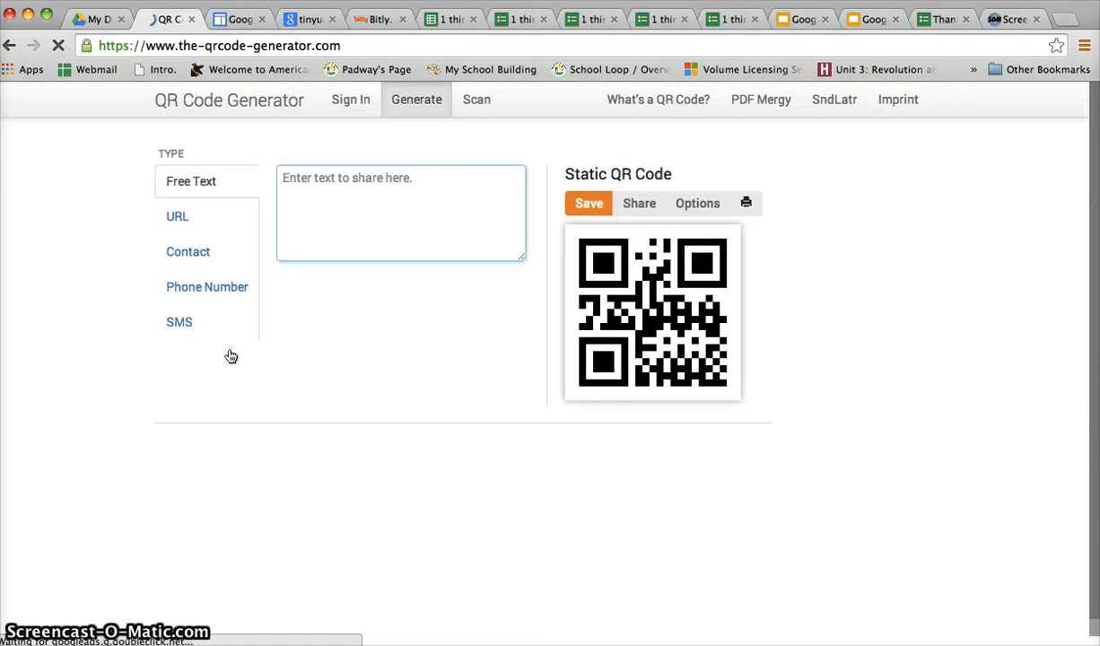
pyautogui.click(178, 218)
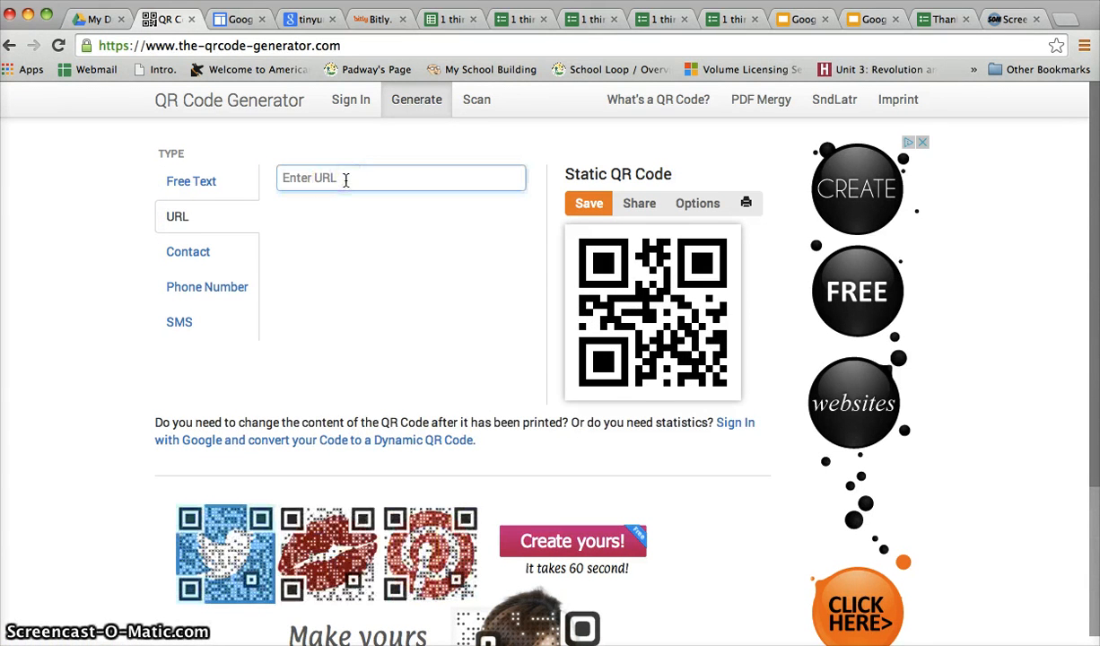
pyautogui.press('super+v')
pyautogui.click(341, 213)
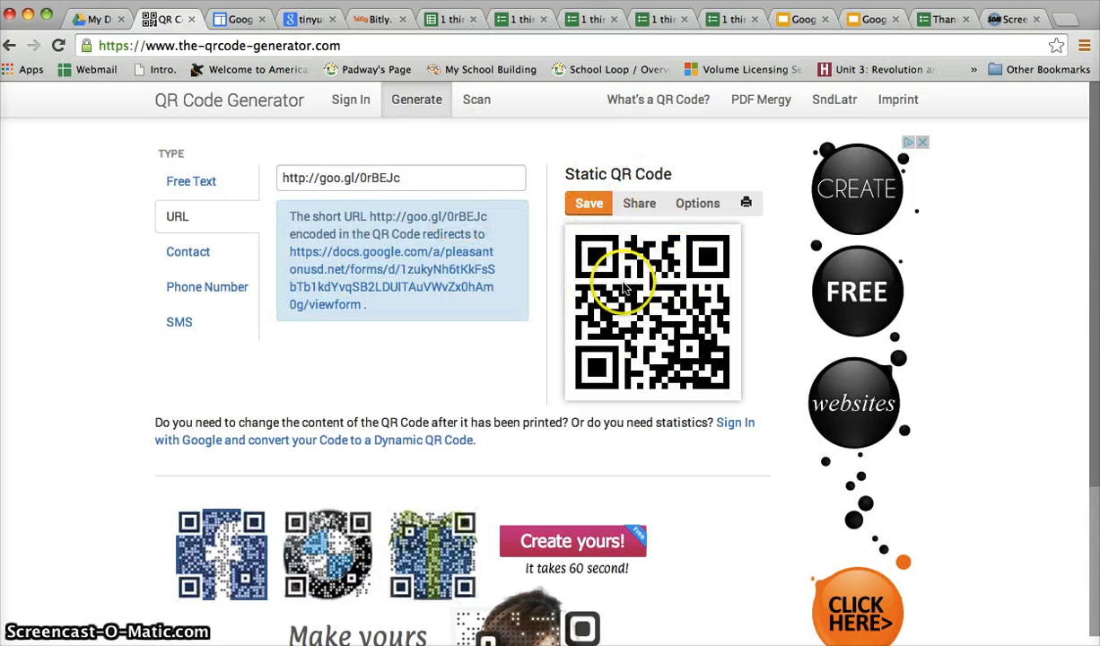
pyautogui.click(589, 205)
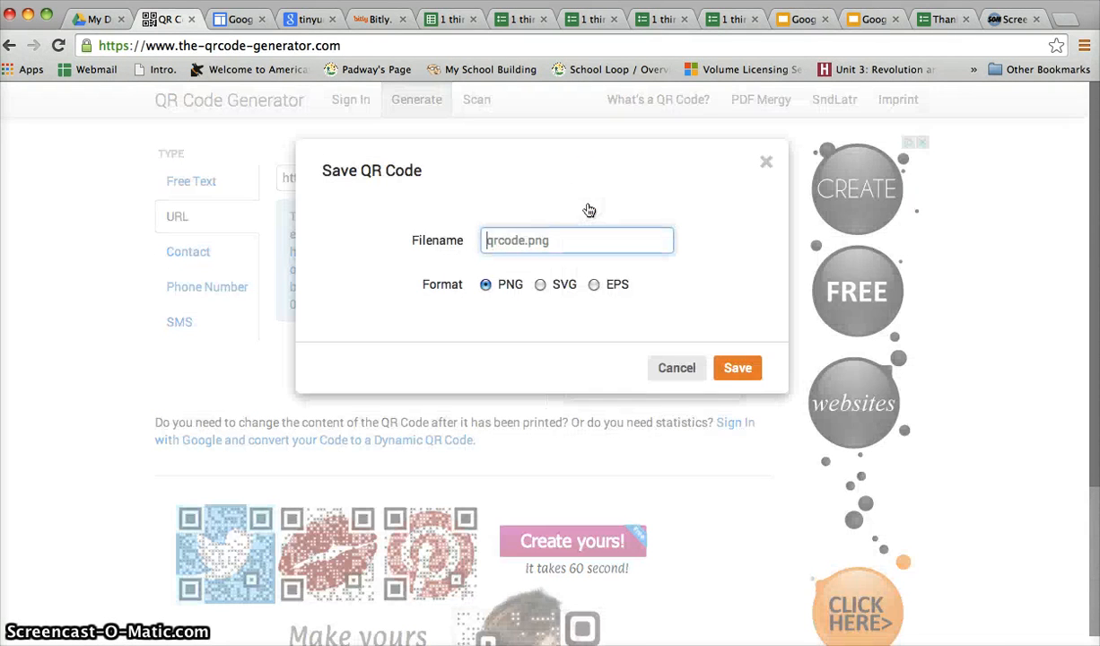
# Step: Save the QR code as qrcode.png and close its Preview window
pyautogui.click(736, 369)
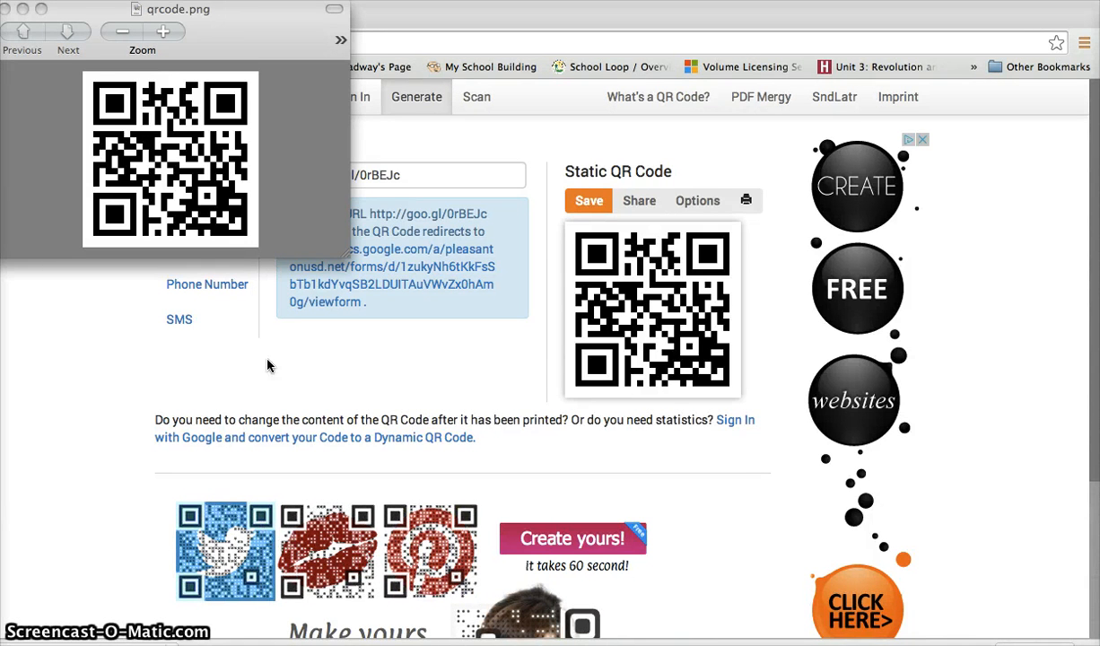
pyautogui.click(5, 9)
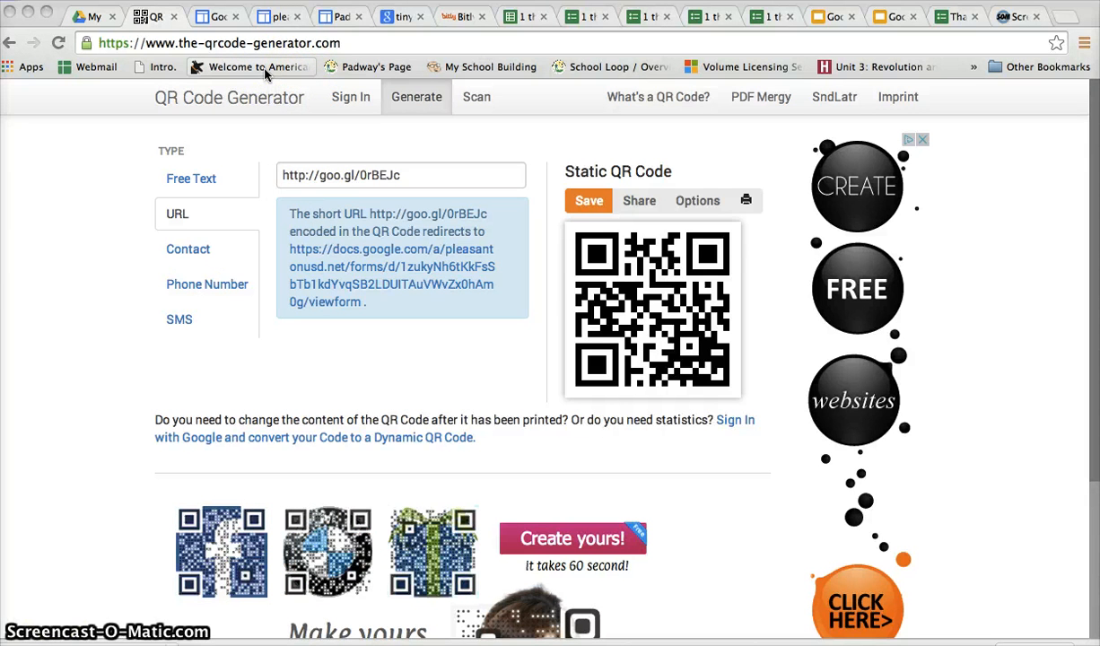
# Step: Open the Padway2014 site's Home page in the Google Sites page editor
pyautogui.click(277, 19)
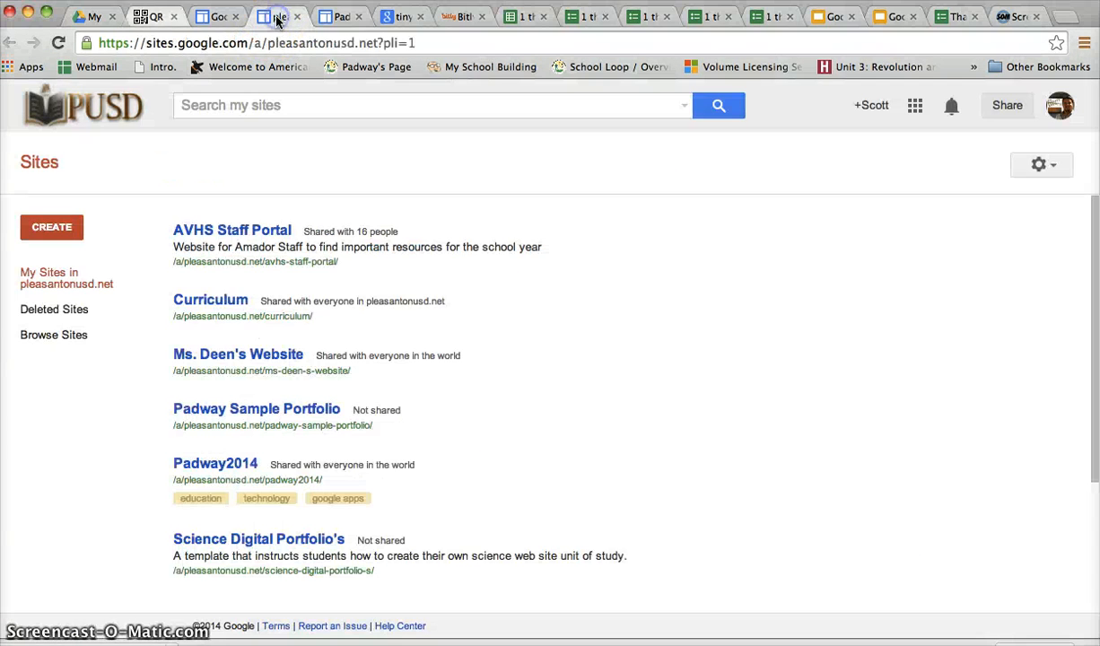
pyautogui.click(335, 18)
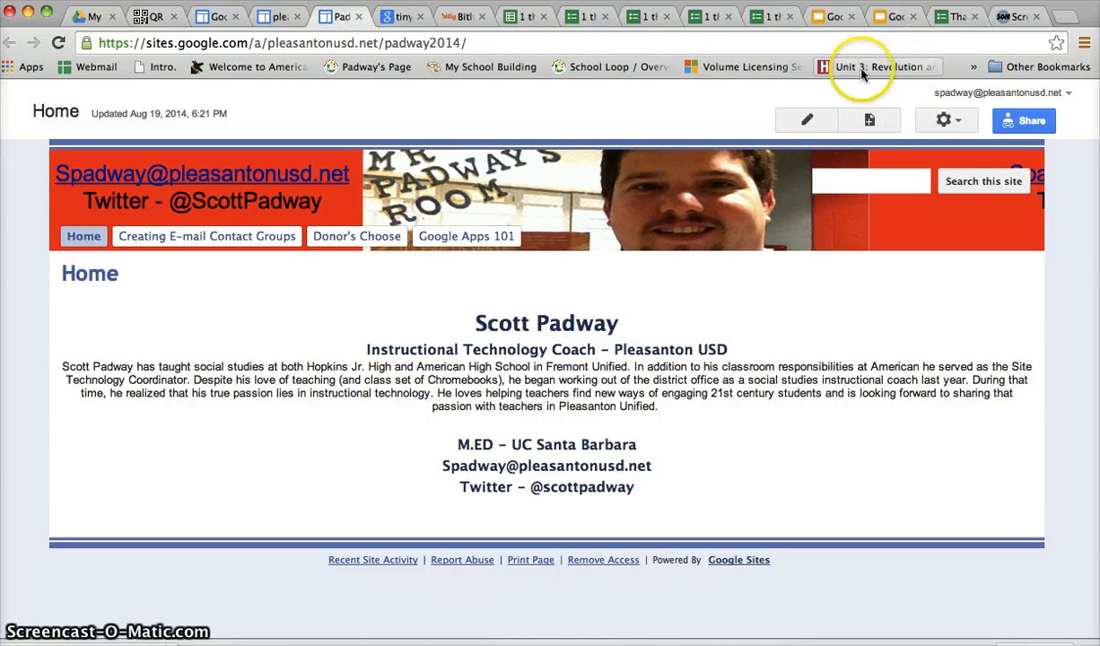
pyautogui.click(810, 119)
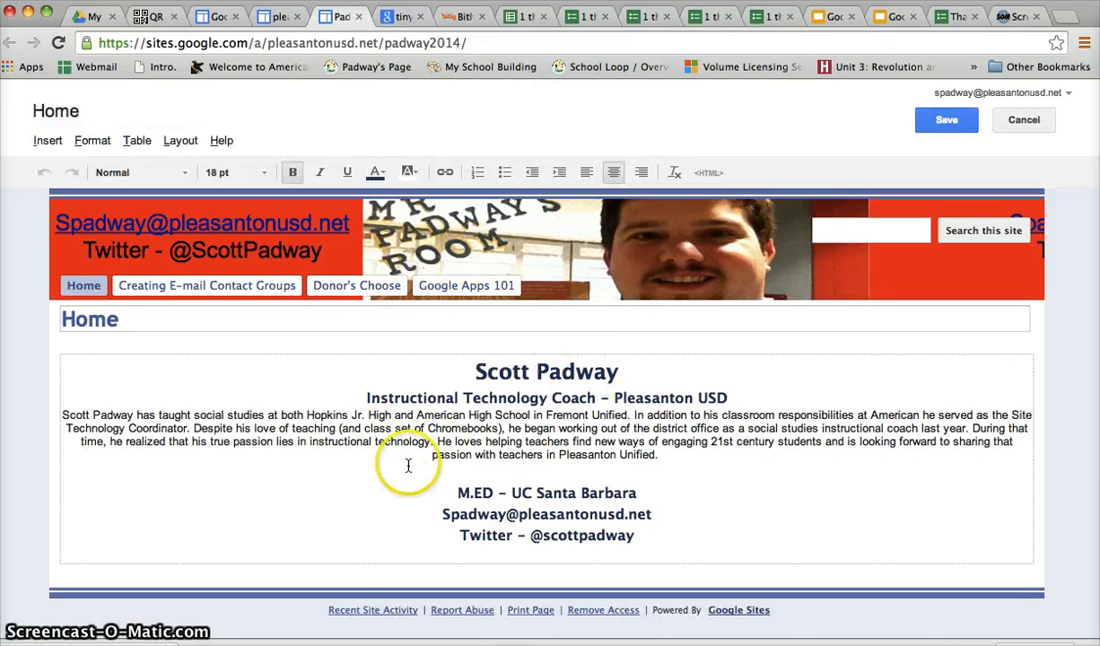
# Step: Insert the '1 thing every teacher should know about forms' Drive form above the Scott Padway heading
pyautogui.click(315, 383)
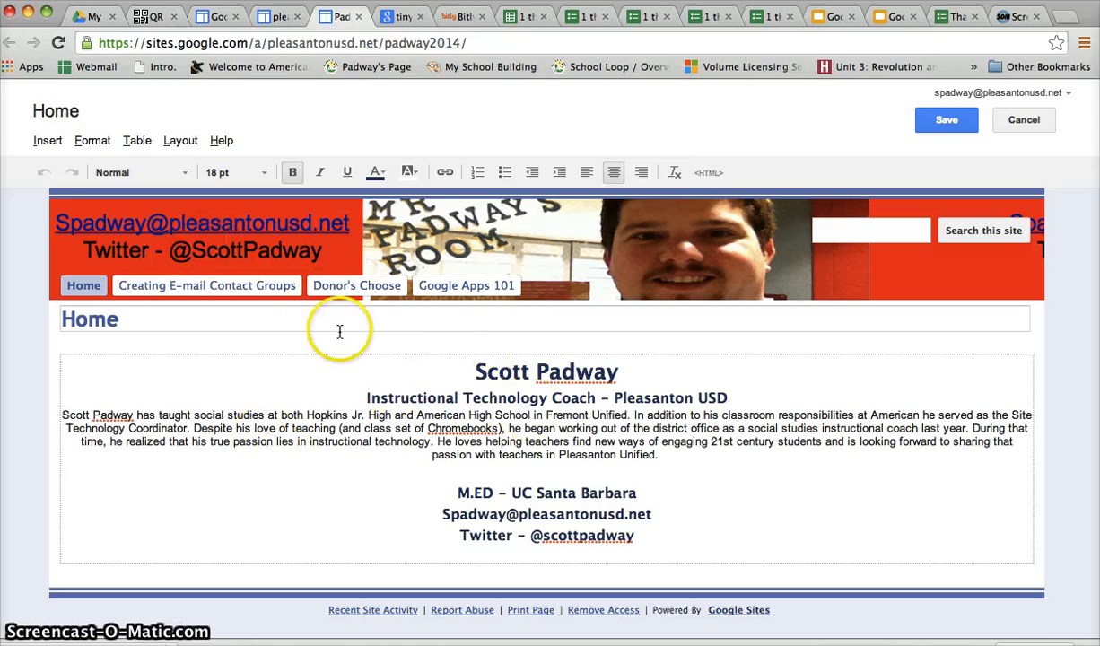
pyautogui.click(51, 142)
pyautogui.moveTo(465, 289)
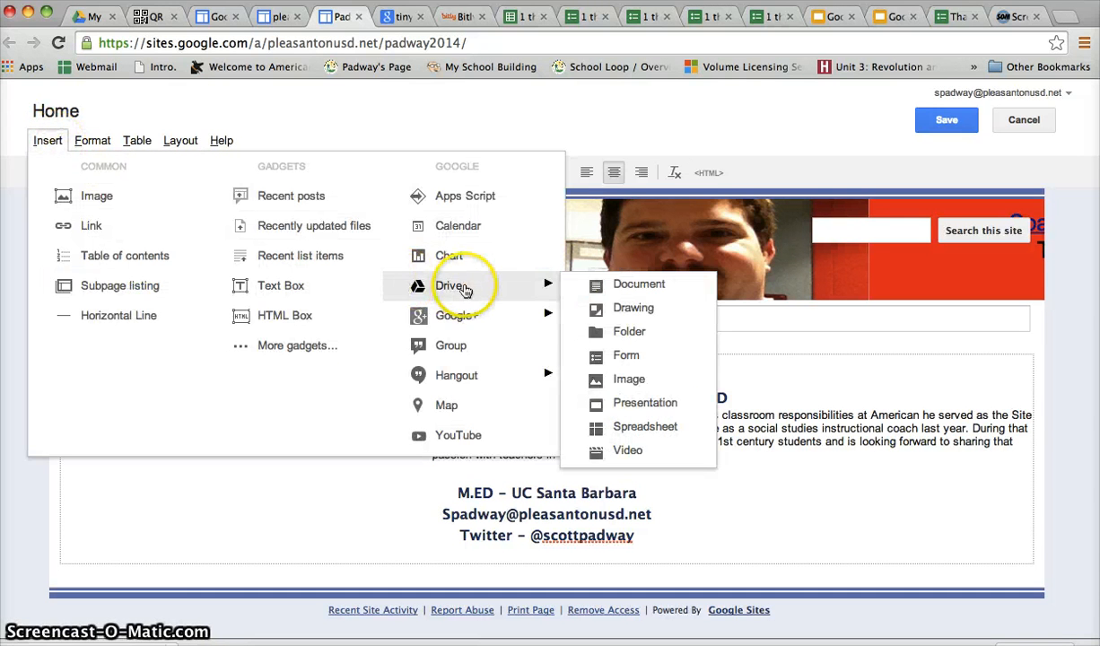
pyautogui.click(636, 357)
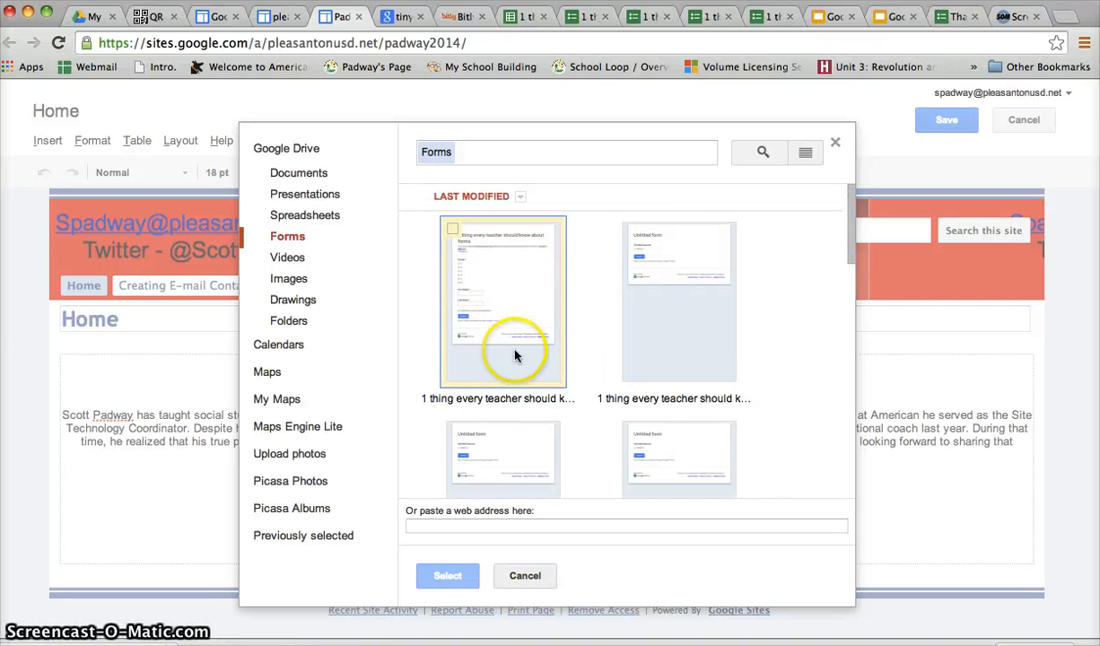
pyautogui.click(500, 306)
pyautogui.click(457, 579)
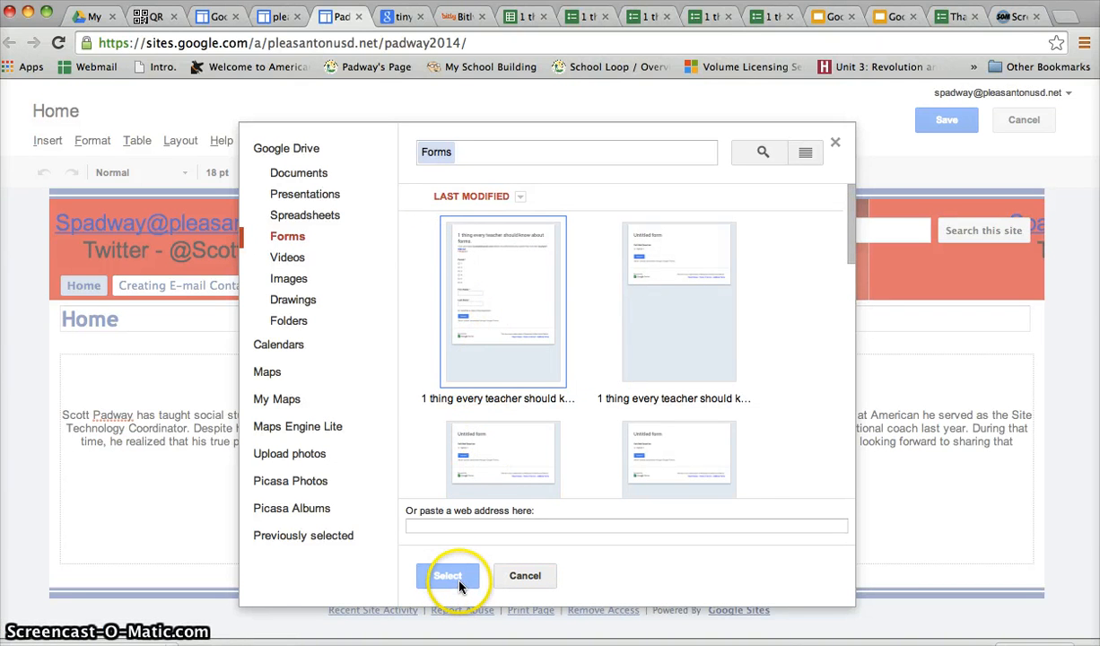
pyautogui.click(504, 270)
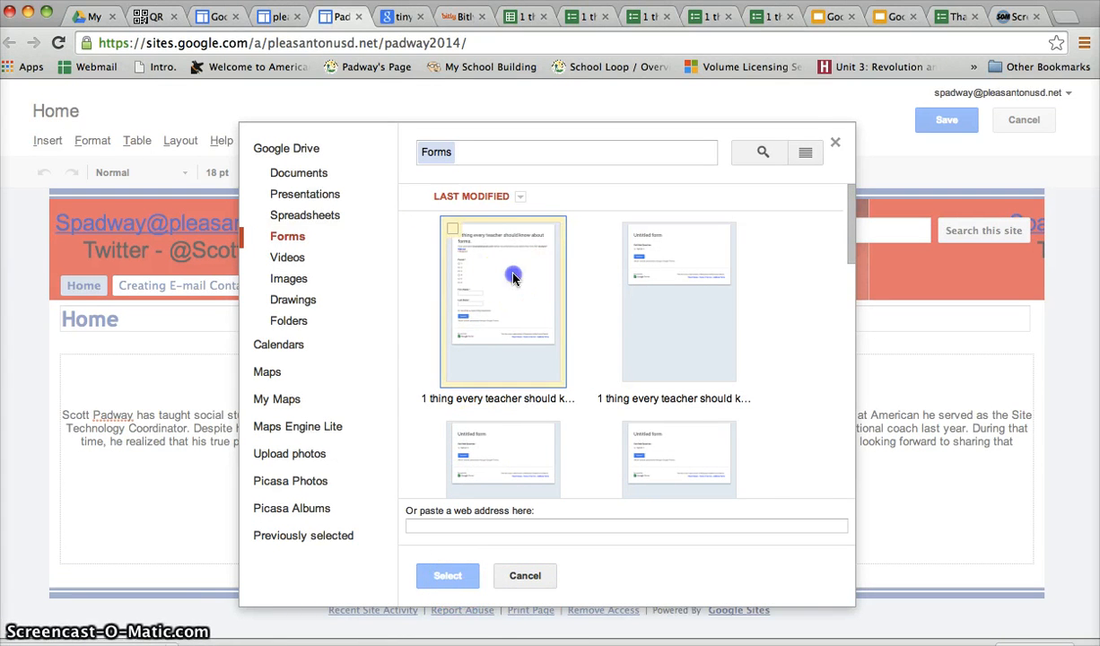
pyautogui.click(446, 574)
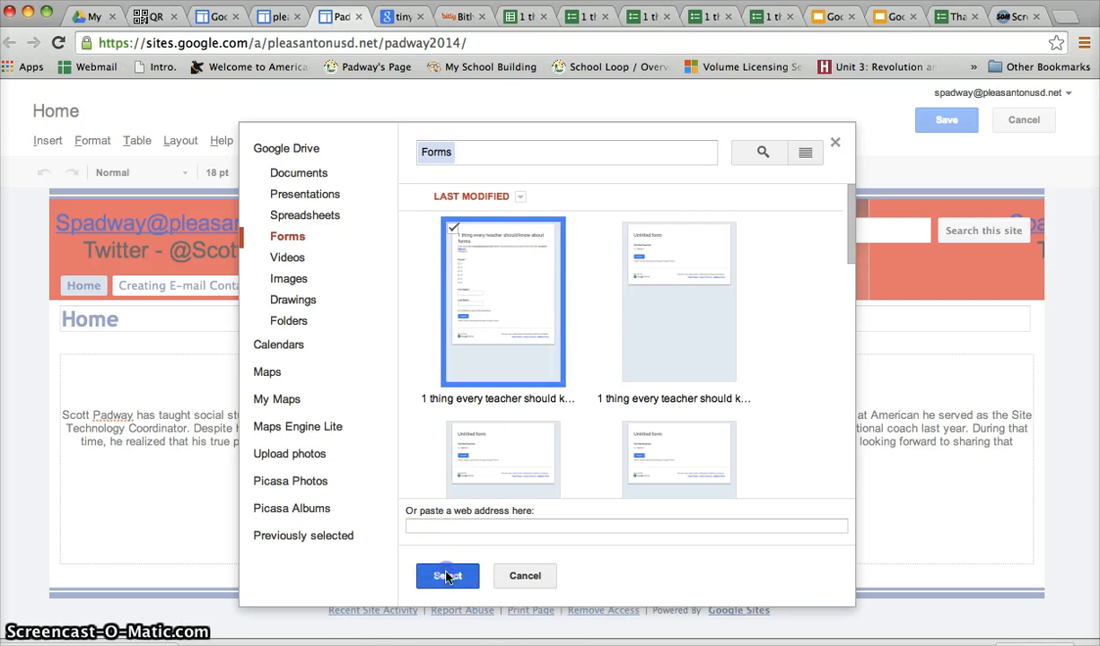
pyautogui.click(375, 481)
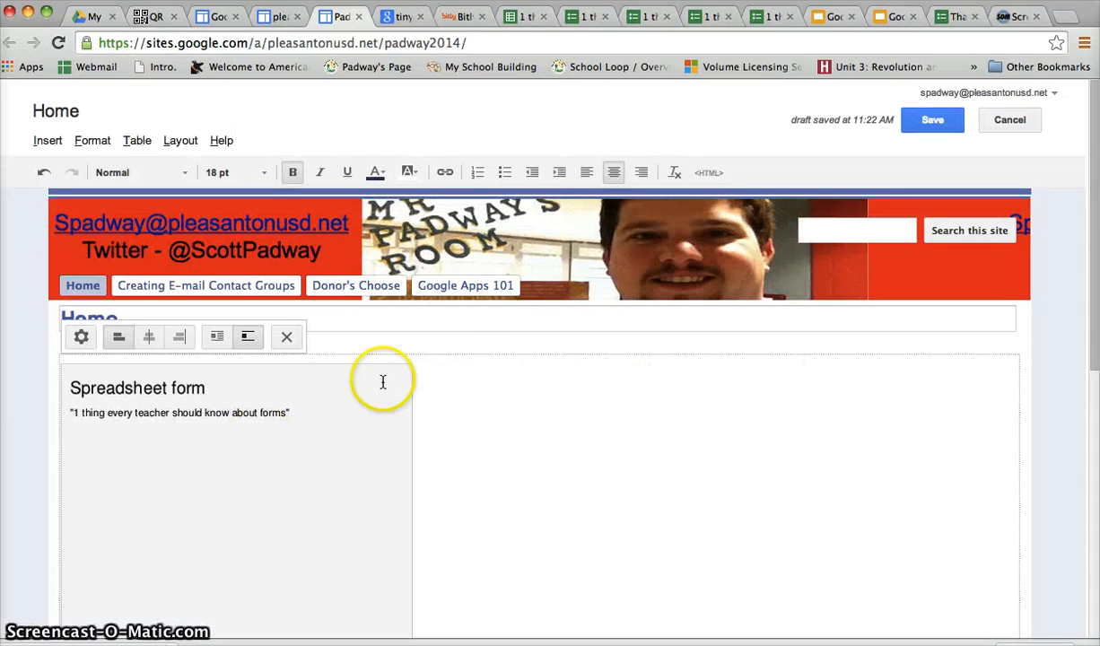
pyautogui.click(149, 337)
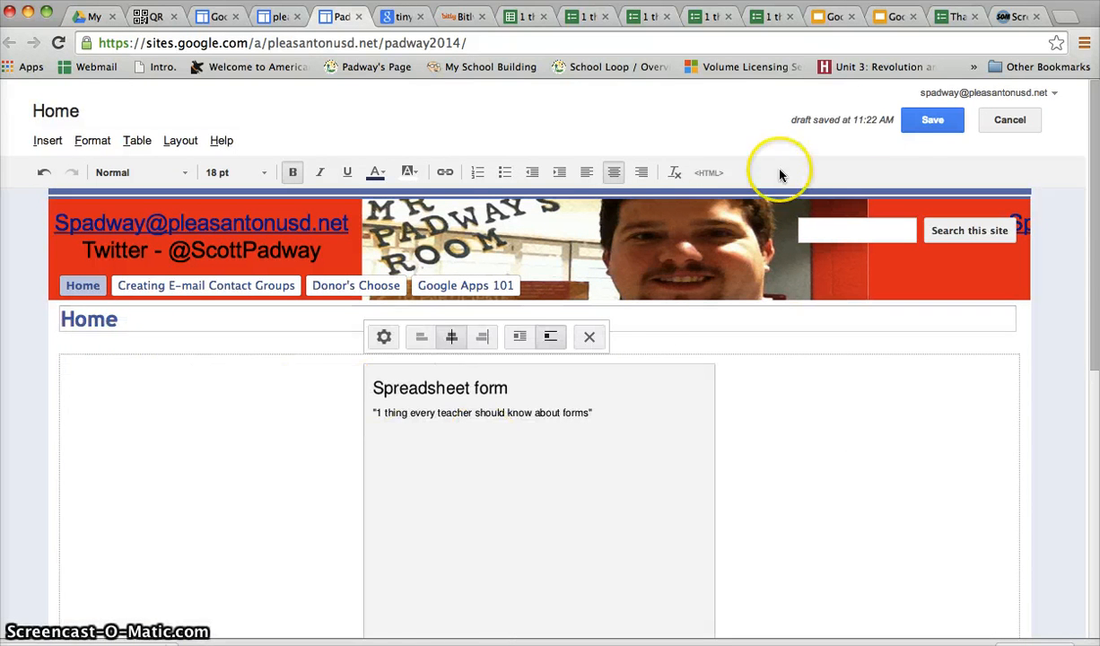
pyautogui.click(929, 118)
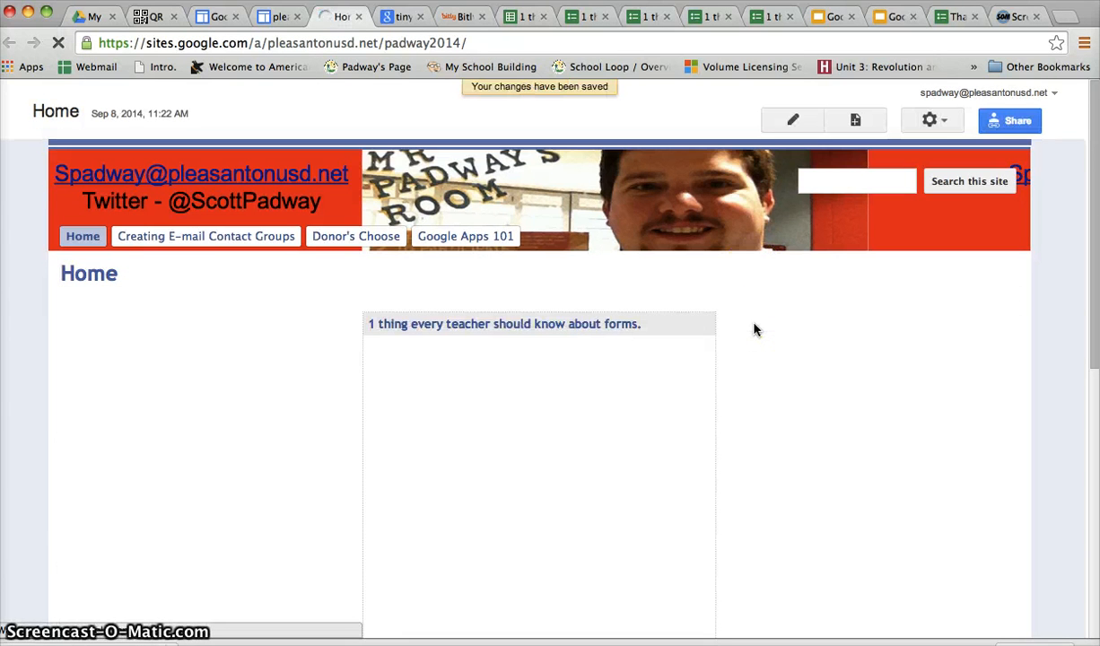
pyautogui.scroll(-3, 755, 330)
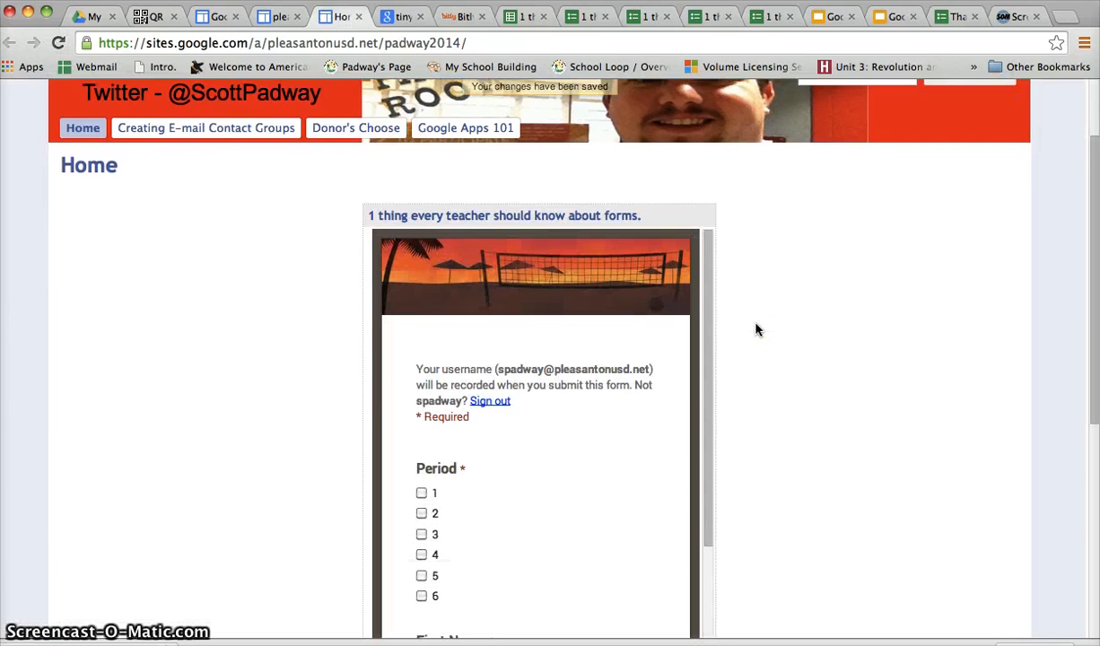
pyautogui.click(614, 356)
pyautogui.scroll(-2, 616, 359)
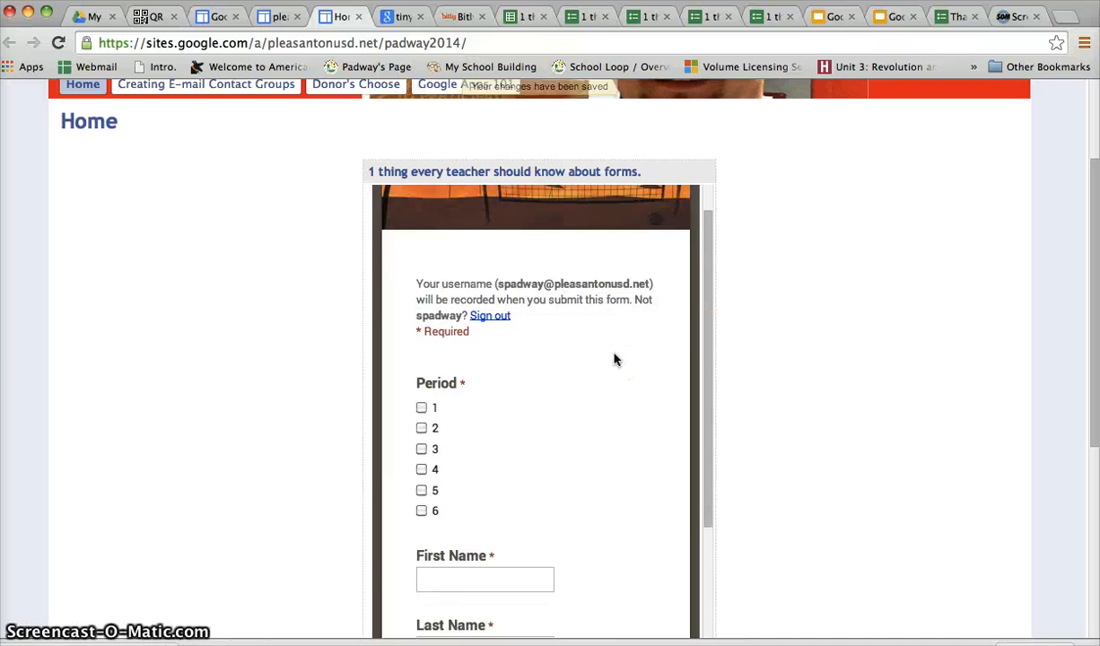
pyautogui.scroll(-5, 614, 359)
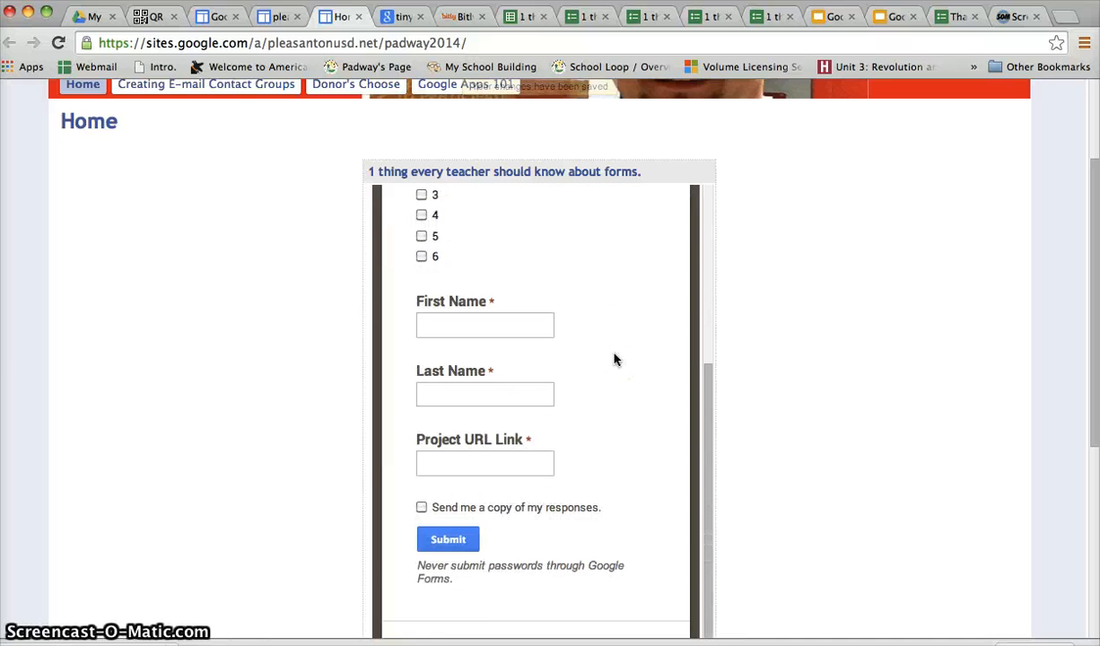
pyautogui.scroll(8, 614, 357)
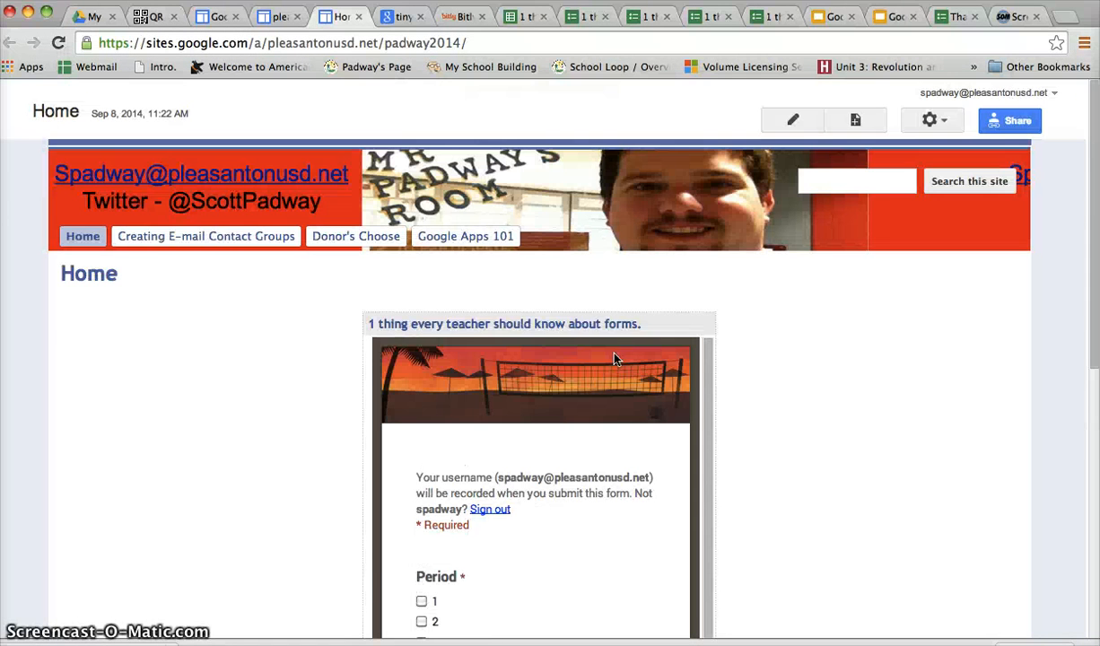
pyautogui.click(767, 358)
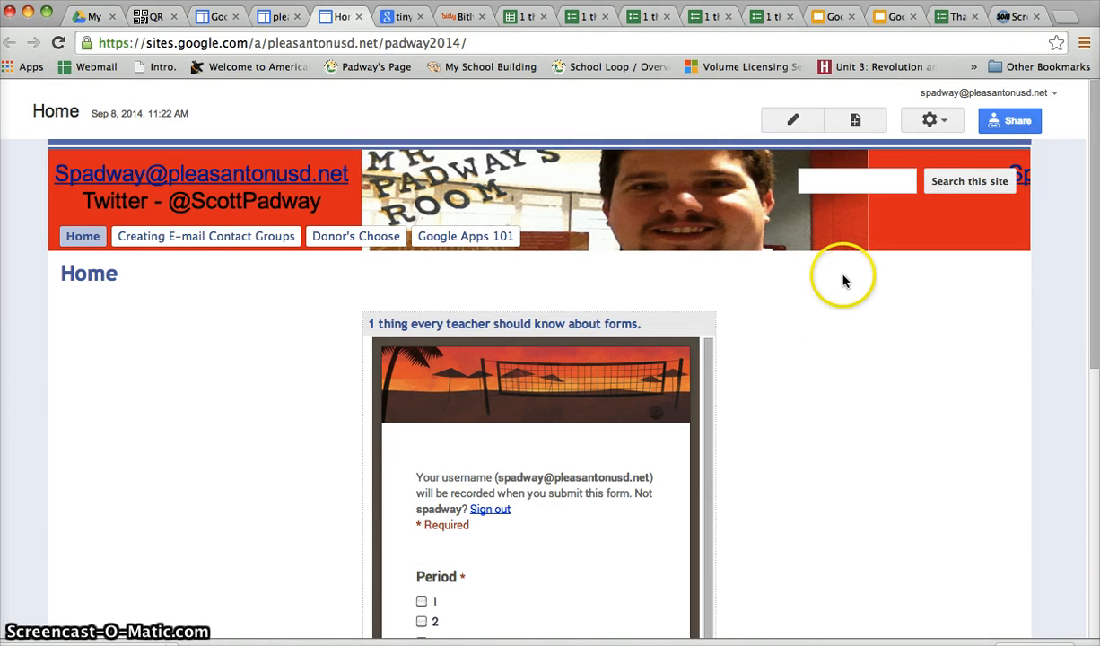
# Step: Open the Home page for editing, browse Insert > Drive without adding anything, then return to the live form
pyautogui.click(794, 122)
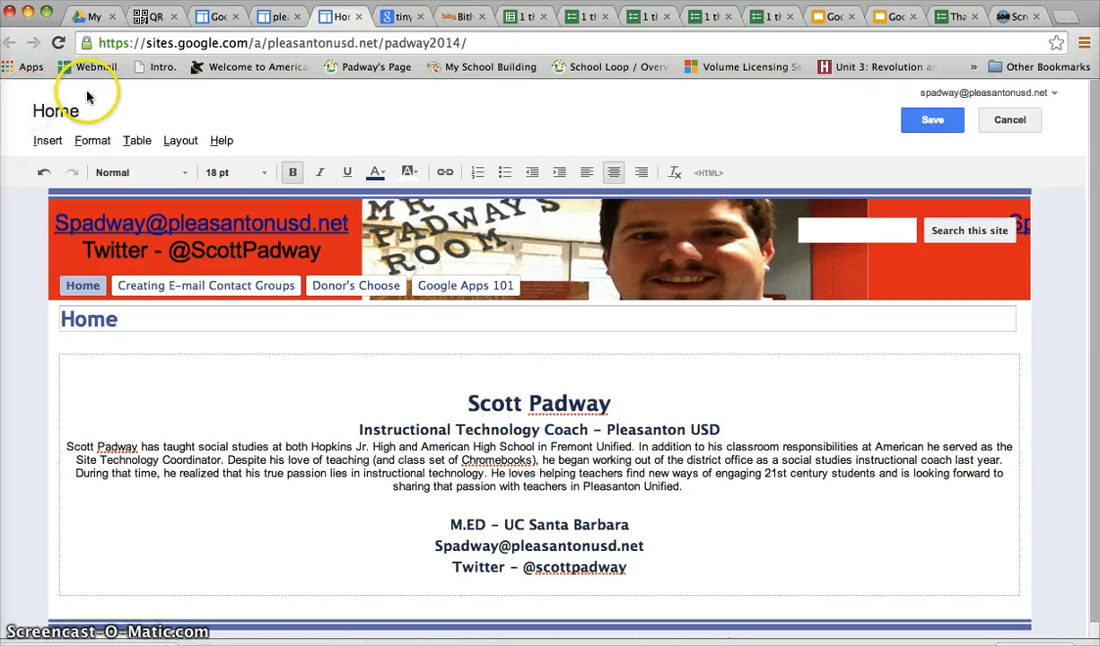
pyautogui.click(49, 139)
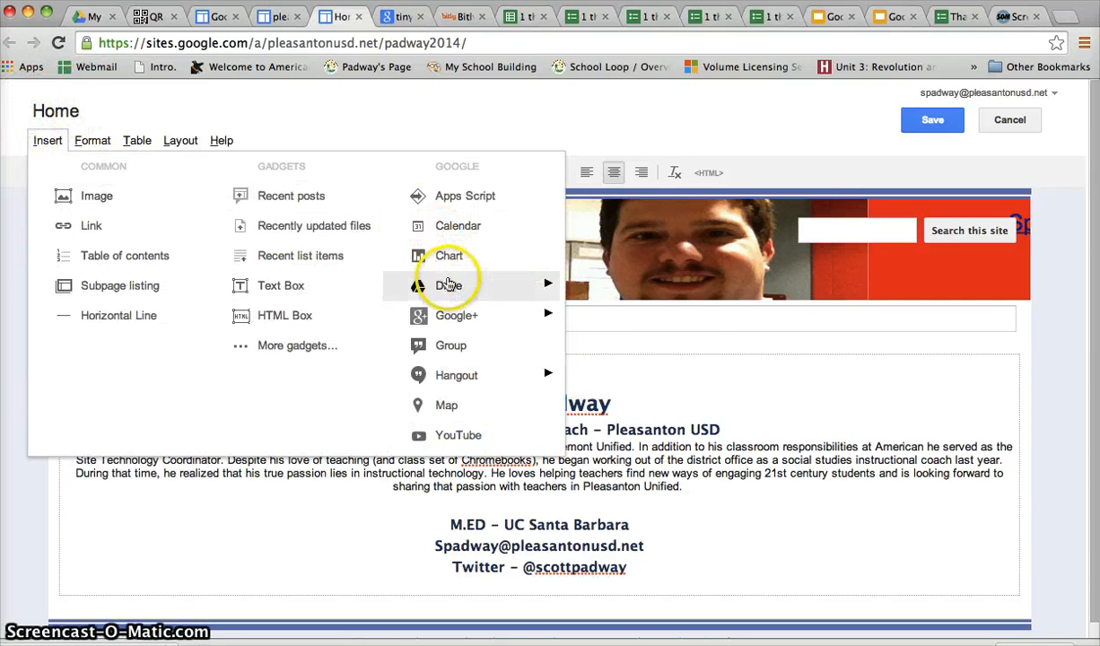
pyautogui.moveTo(449, 285)
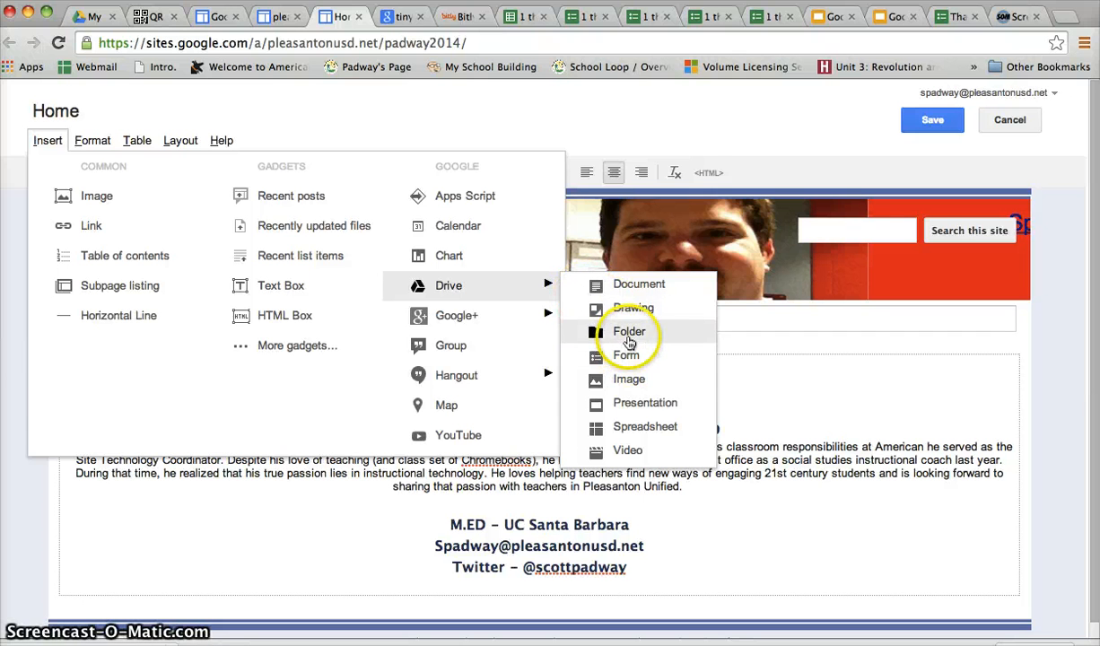
pyautogui.click(675, 180)
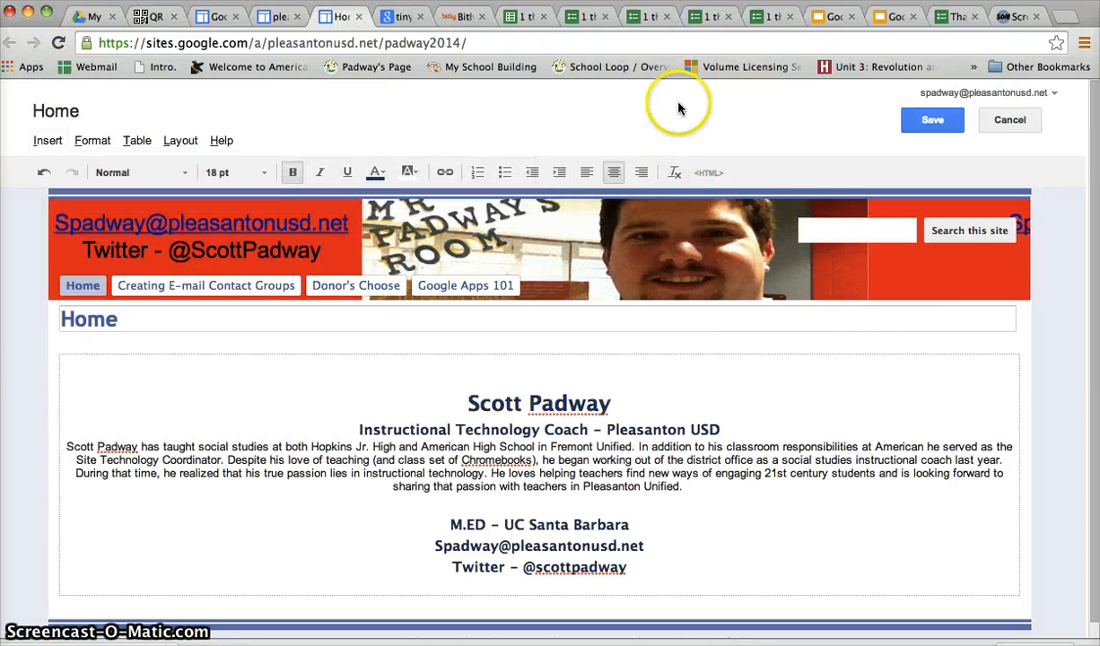
pyautogui.click(769, 18)
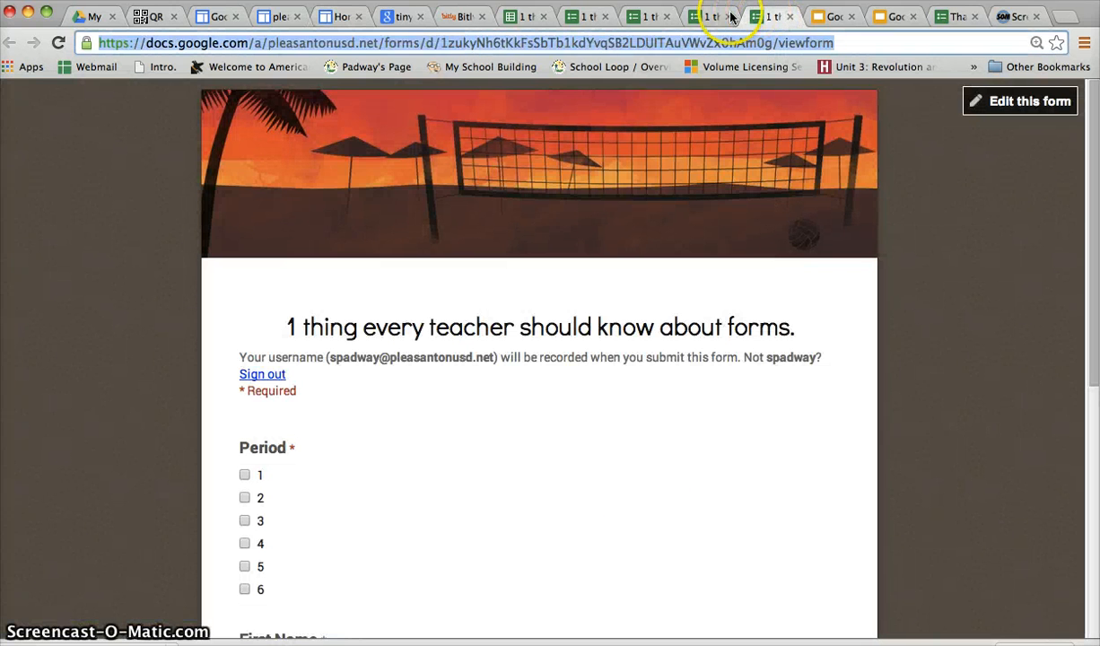
# Step: Copy the form's 760 × 500 iframe embed code from its Send form Embed options
pyautogui.click(648, 18)
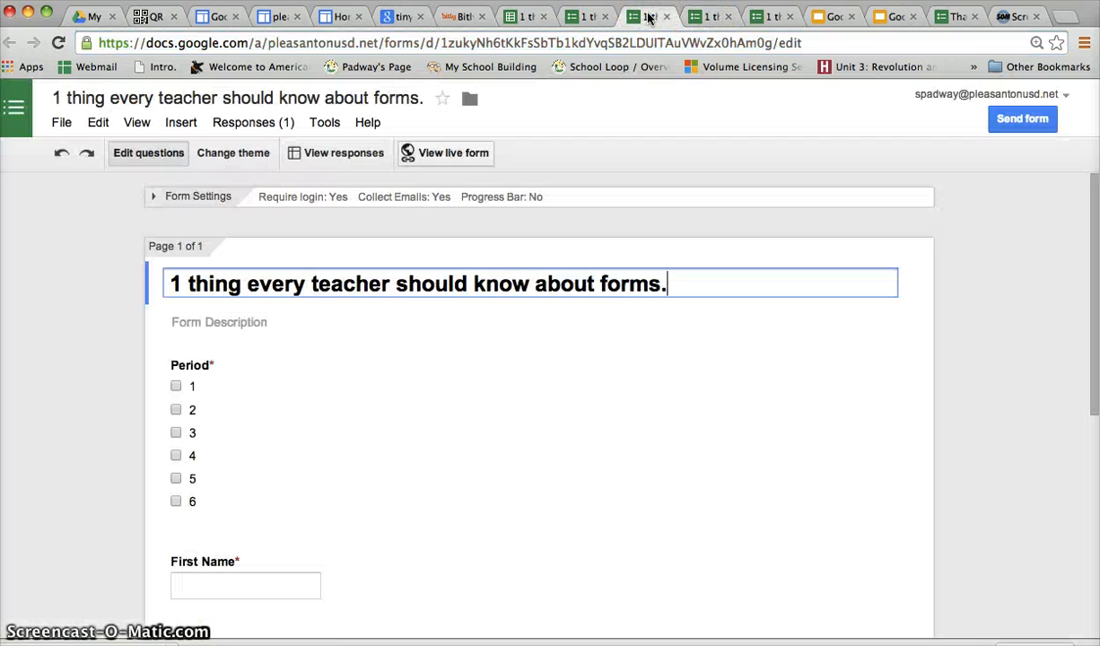
pyautogui.click(1006, 122)
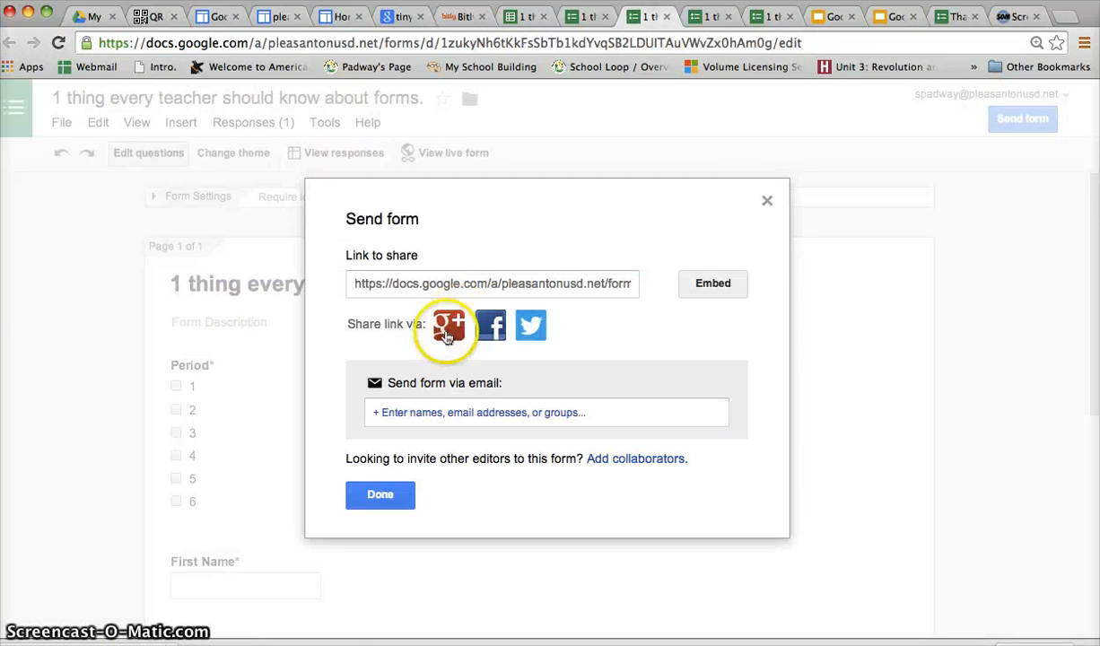
pyautogui.click(701, 287)
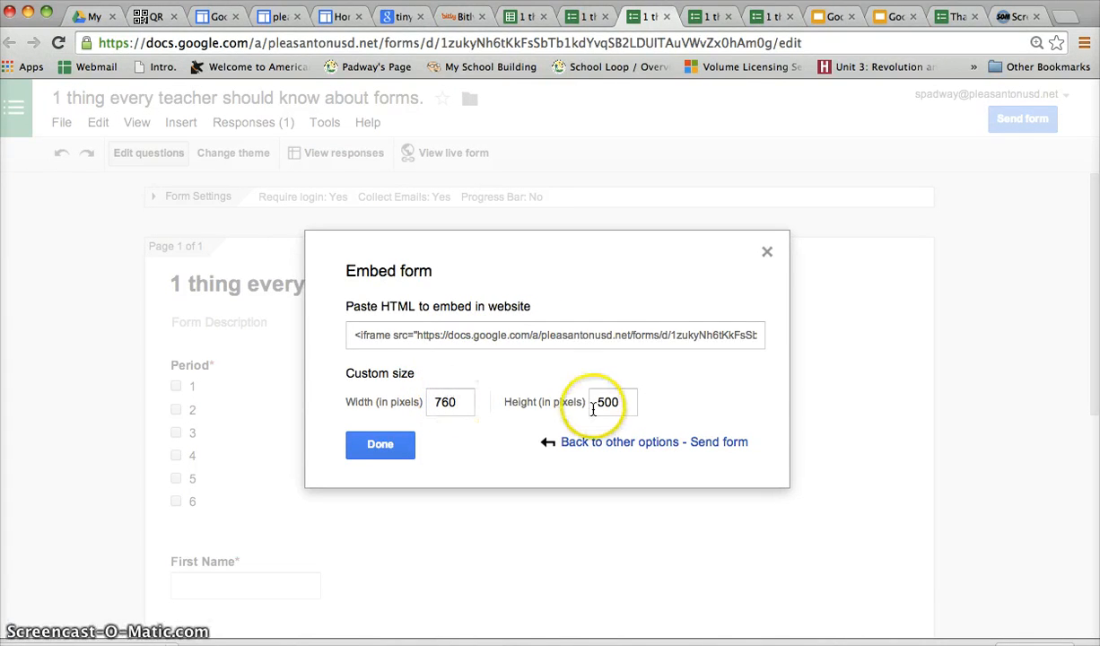
pyautogui.click(440, 334)
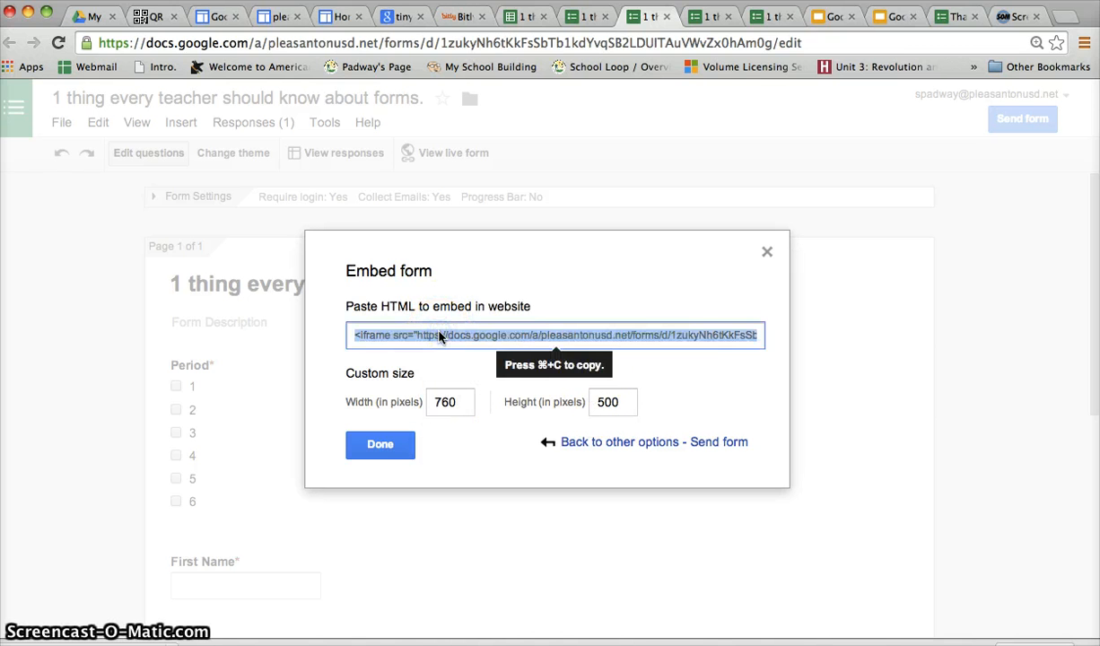
pyautogui.click(380, 444)
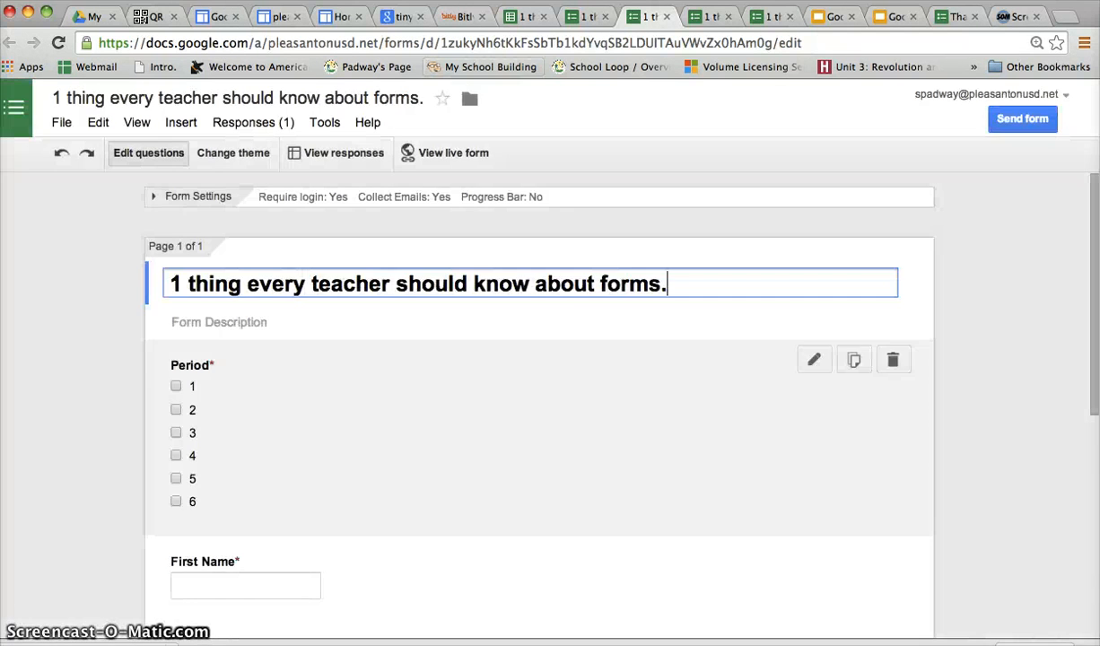
# Step: Paste the form's 760 × 500 iframe code at the top of the Home page HTML and apply it
pyautogui.click(325, 17)
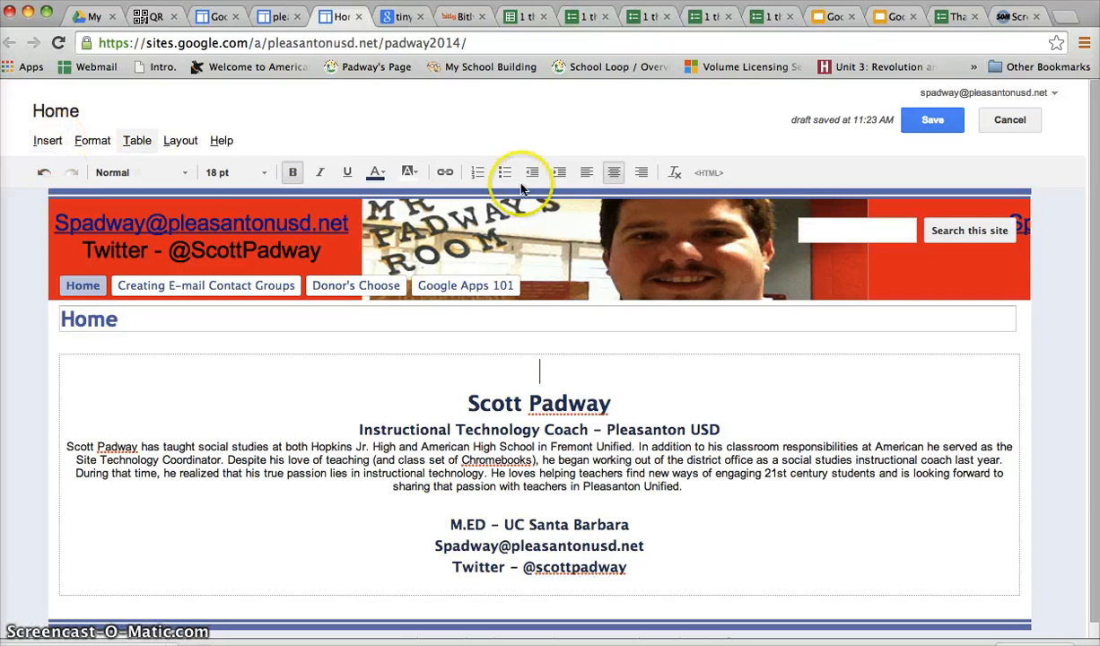
pyautogui.click(709, 173)
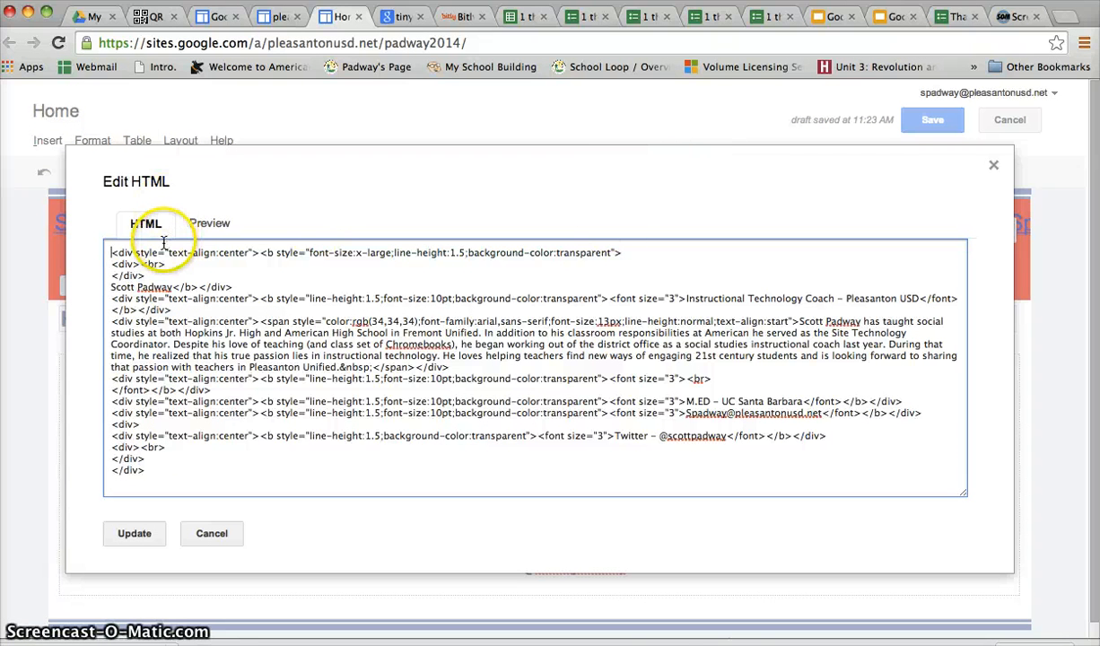
pyautogui.scroll(-1, 158, 269)
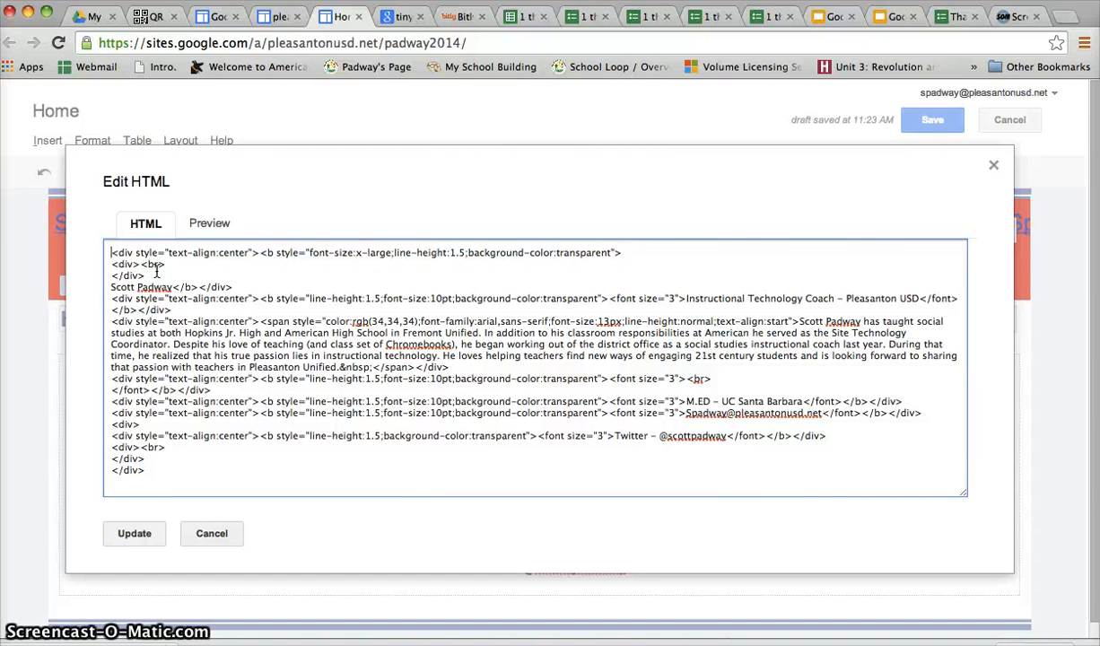
pyautogui.write('<iframe src="https://docs.google.com/a/pleasantonusd.net/forms/d/1zukyNh6tKkFsSbTb1kdYyqSB2LDUITAuVWvZx0bAm0g/viewform?embedded=true" width="760" height="500" frameborder="0" marginheight="0" marginwidth="0">Loading...</iframe>')
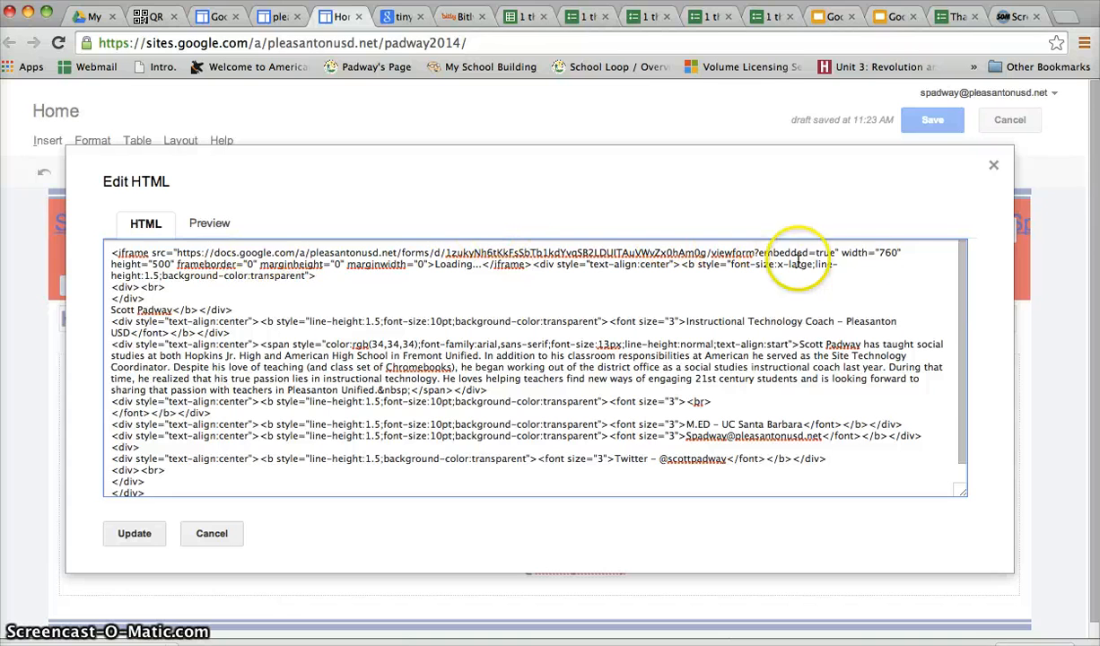
pyautogui.doubleClick(163, 264)
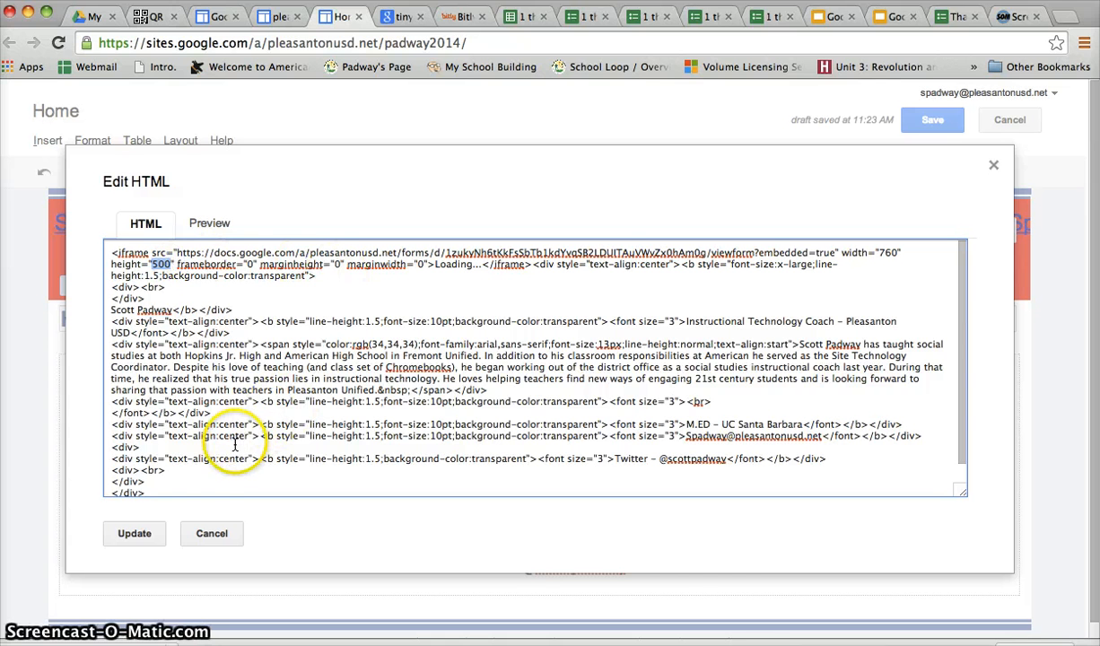
pyautogui.click(135, 534)
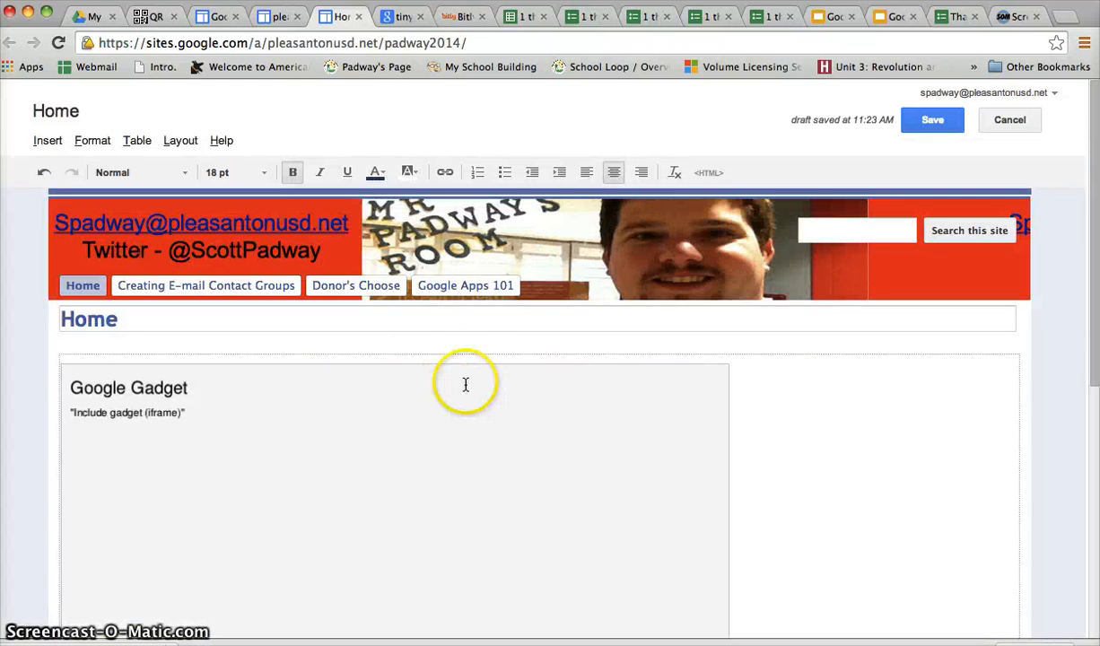
# Step: Centre the embedded form gadget on the Home page and save the page
pyautogui.click(432, 471)
pyautogui.scroll(-2, 433, 474)
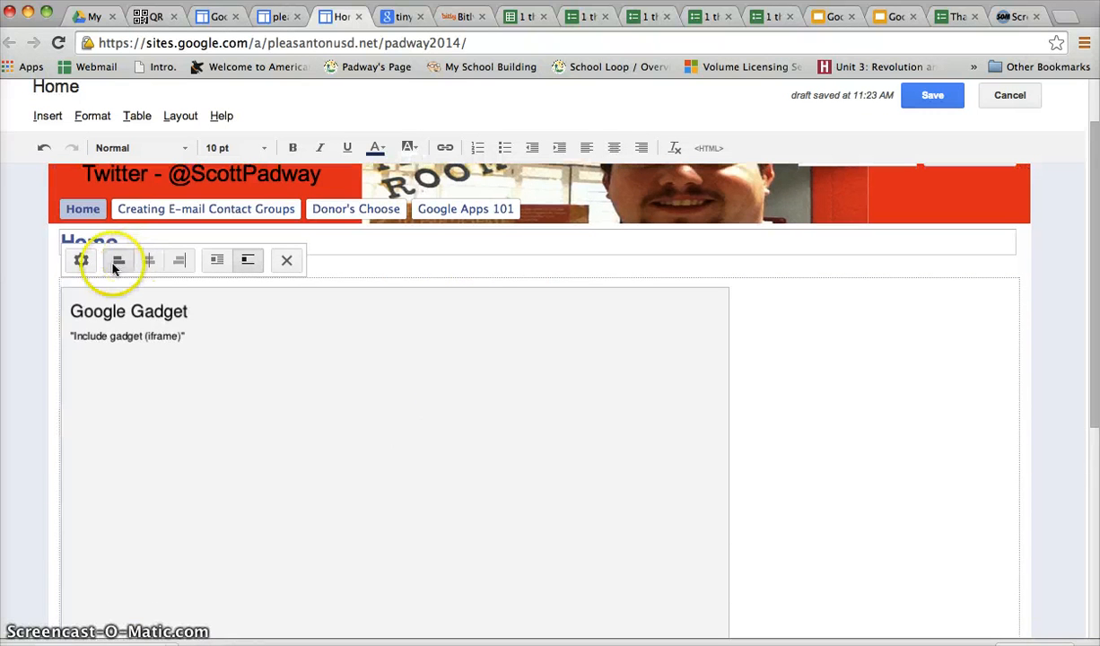
pyautogui.click(149, 259)
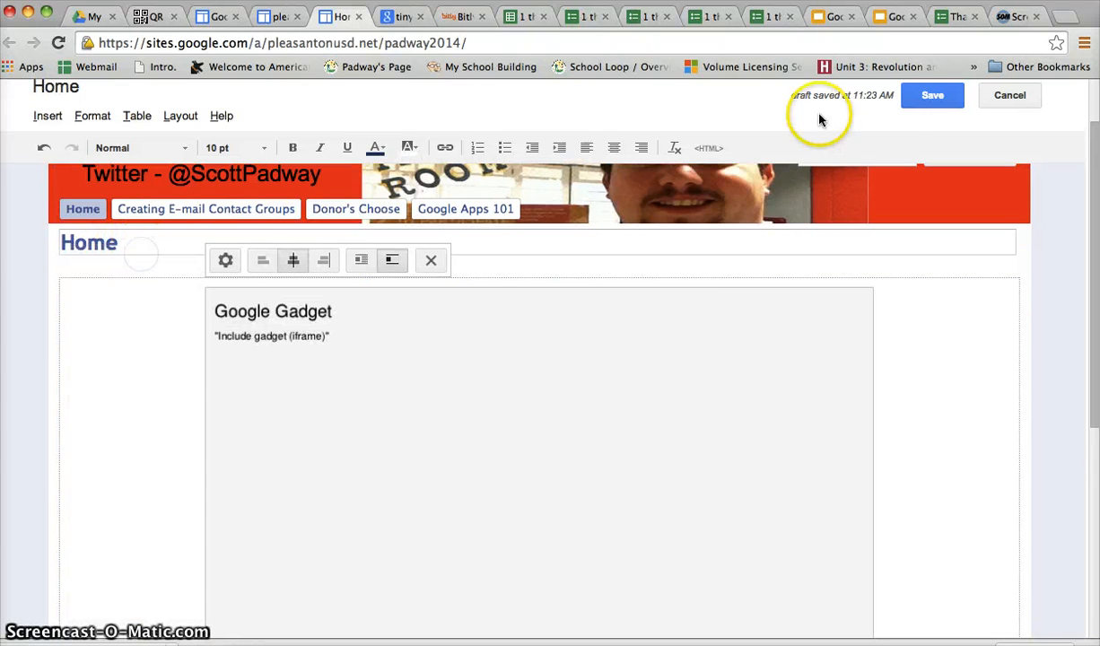
pyautogui.click(906, 104)
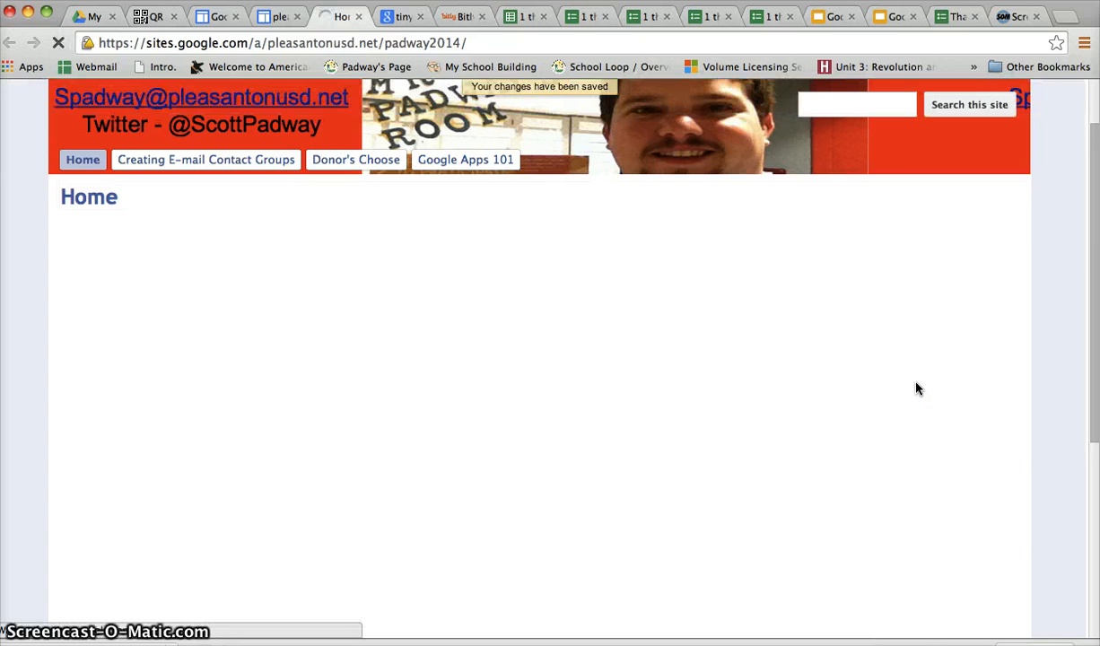
# Step: Scroll through the saved page to check the form's Period, name, Project URL Link fields and Submit
pyautogui.scroll(-5, 916, 385)
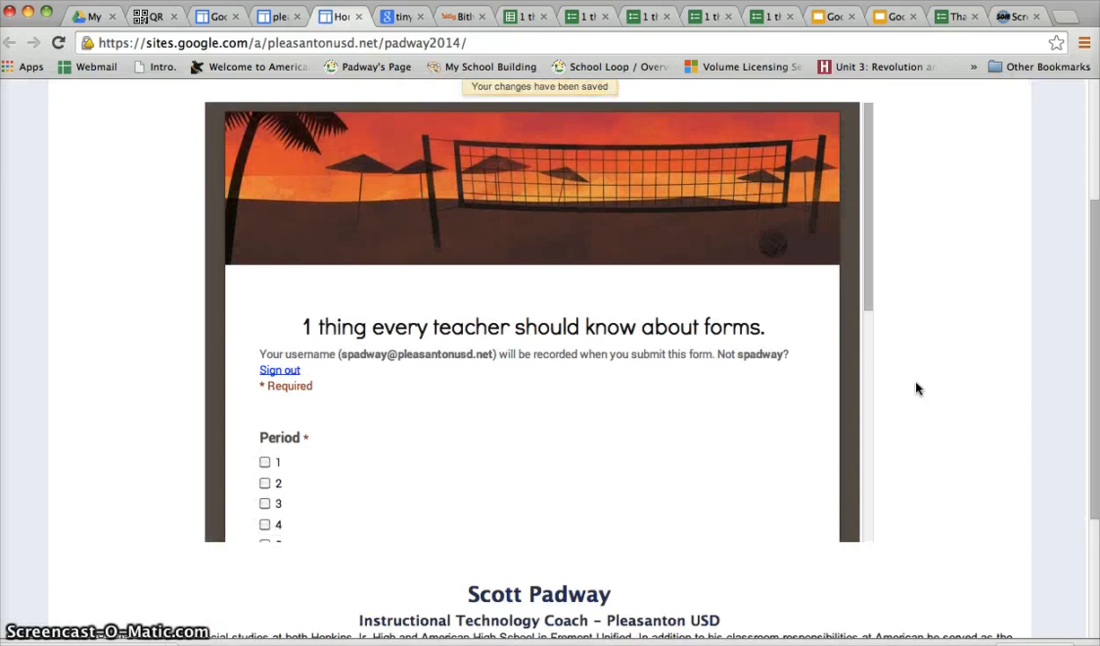
pyautogui.scroll(3, 917, 387)
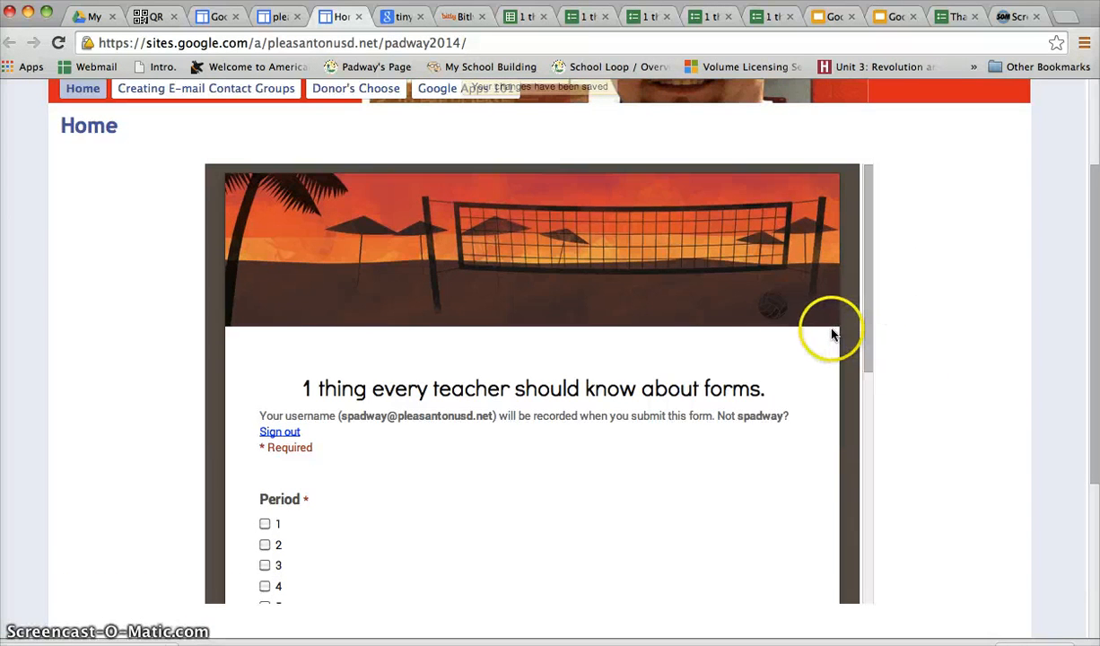
pyautogui.scroll(-2, 832, 334)
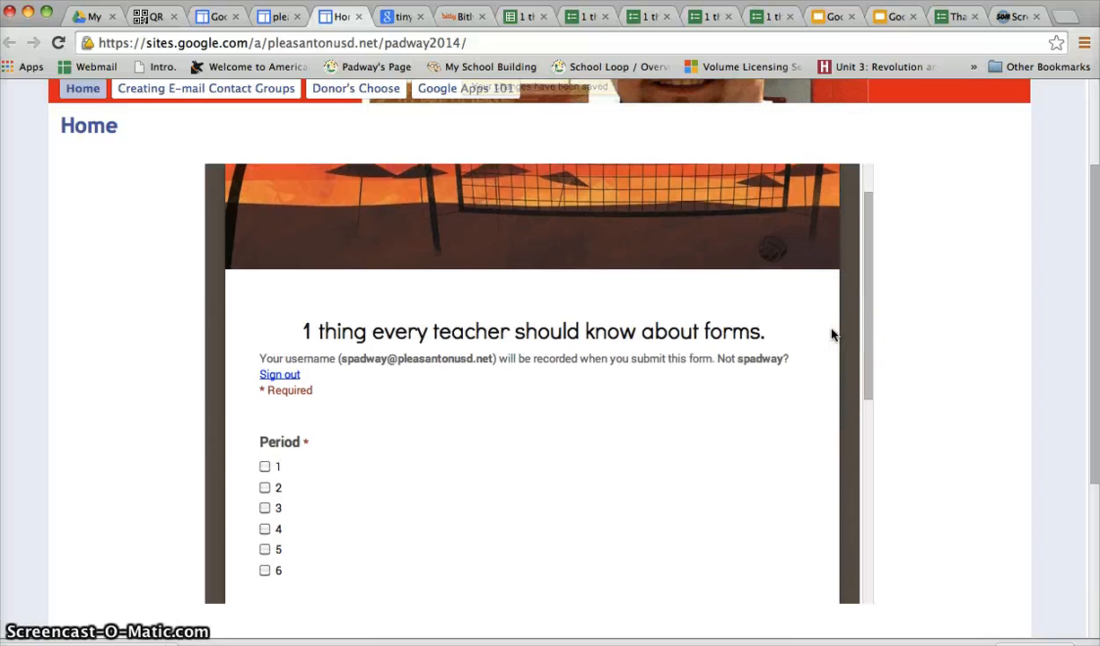
pyautogui.scroll(-3, 832, 334)
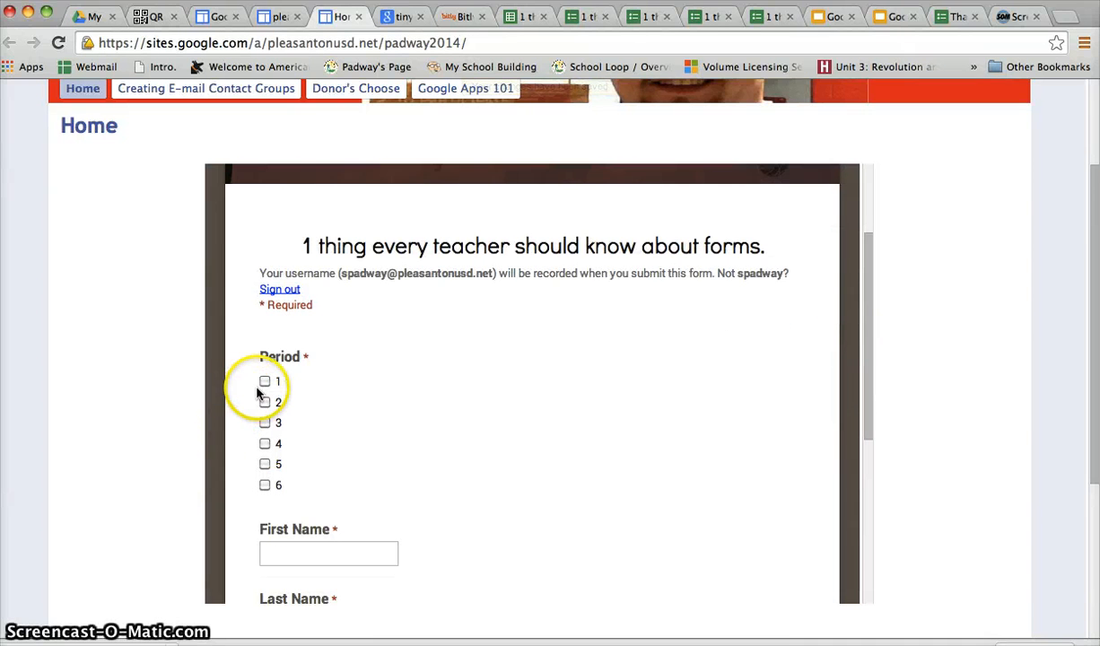
pyautogui.scroll(-8, 265, 386)
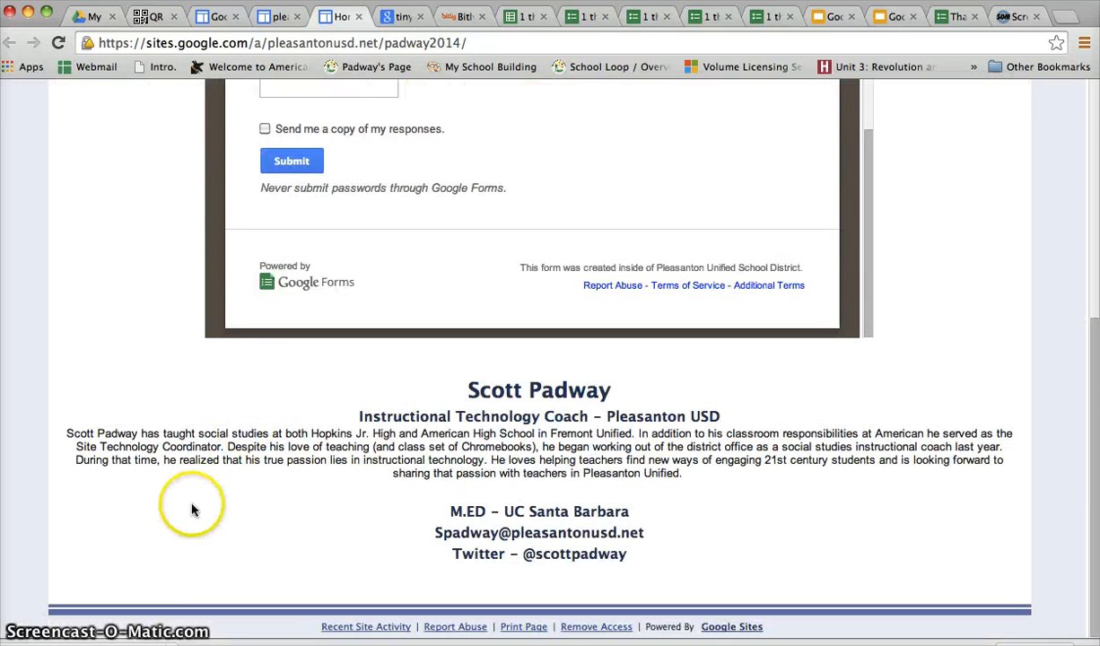
pyautogui.scroll(5, 173, 510)
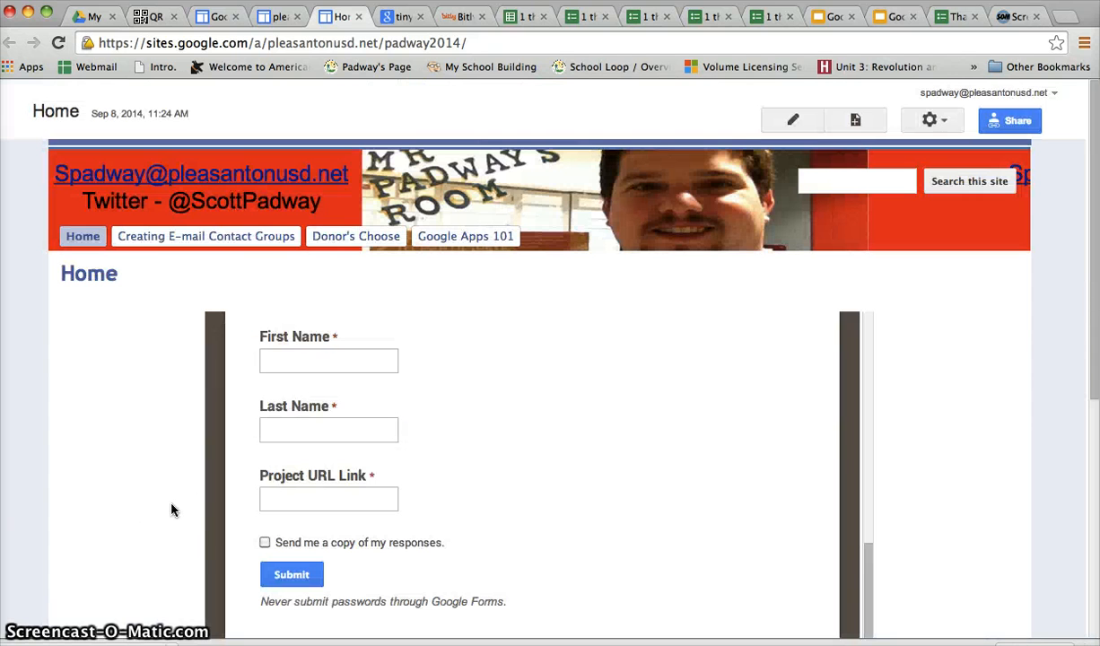